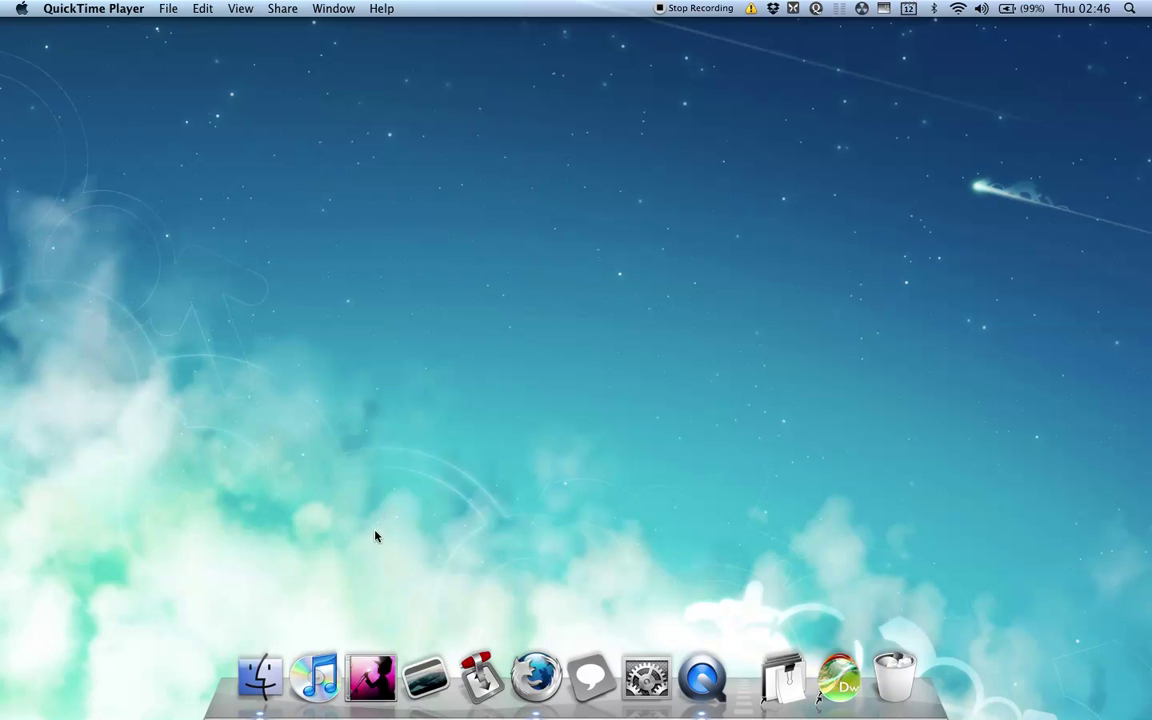
# Drag the old Transmission shortcut off the Dock to remove it.
pyautogui.moveTo(480, 676); pyautogui.dragTo(454, 506)
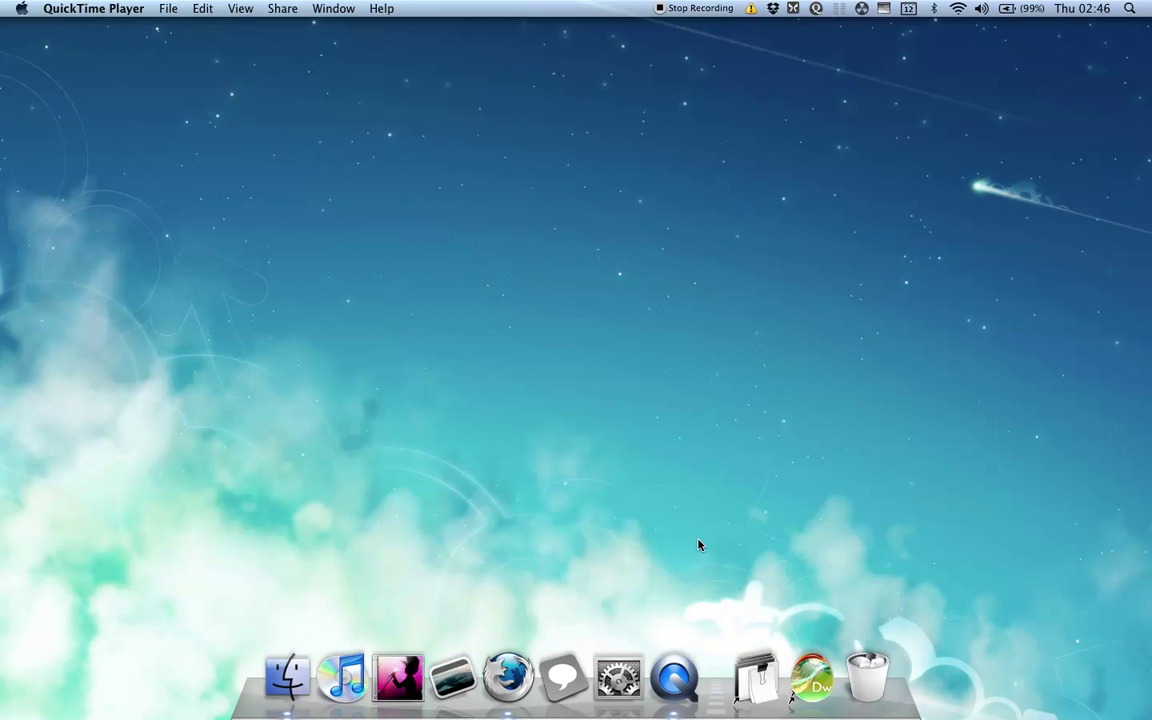
# Launch Firefox and search Google for 'transmission'.
pyautogui.click(508, 676)
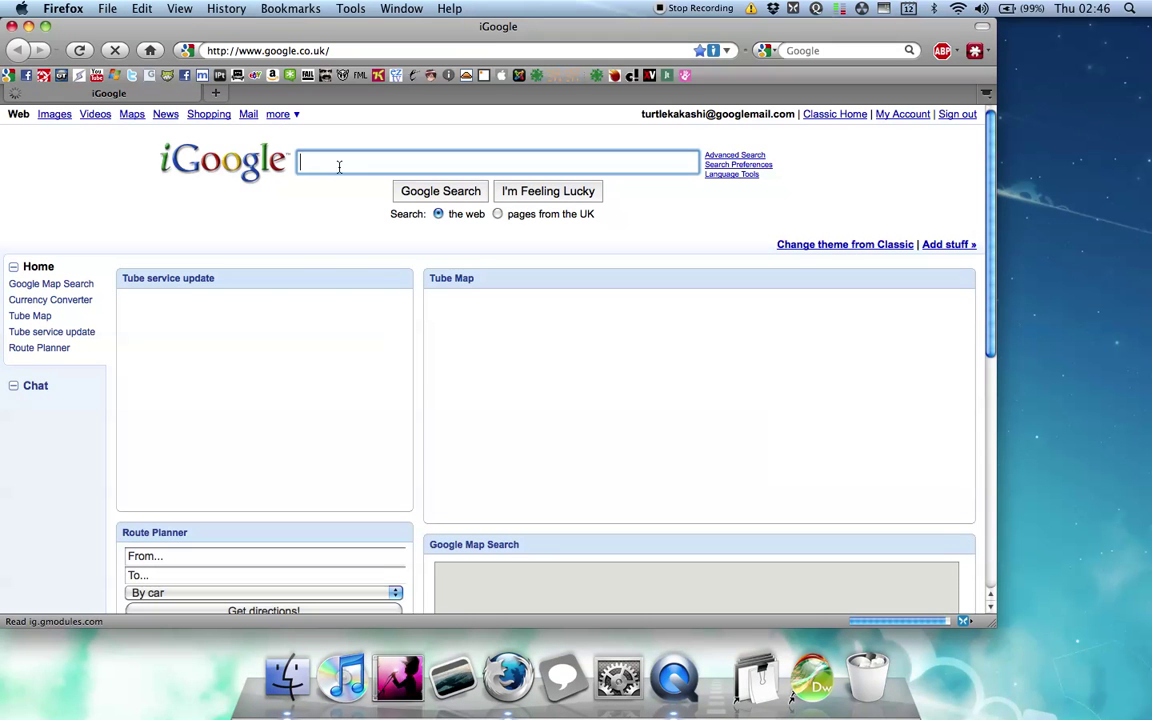
pyautogui.write('trans')
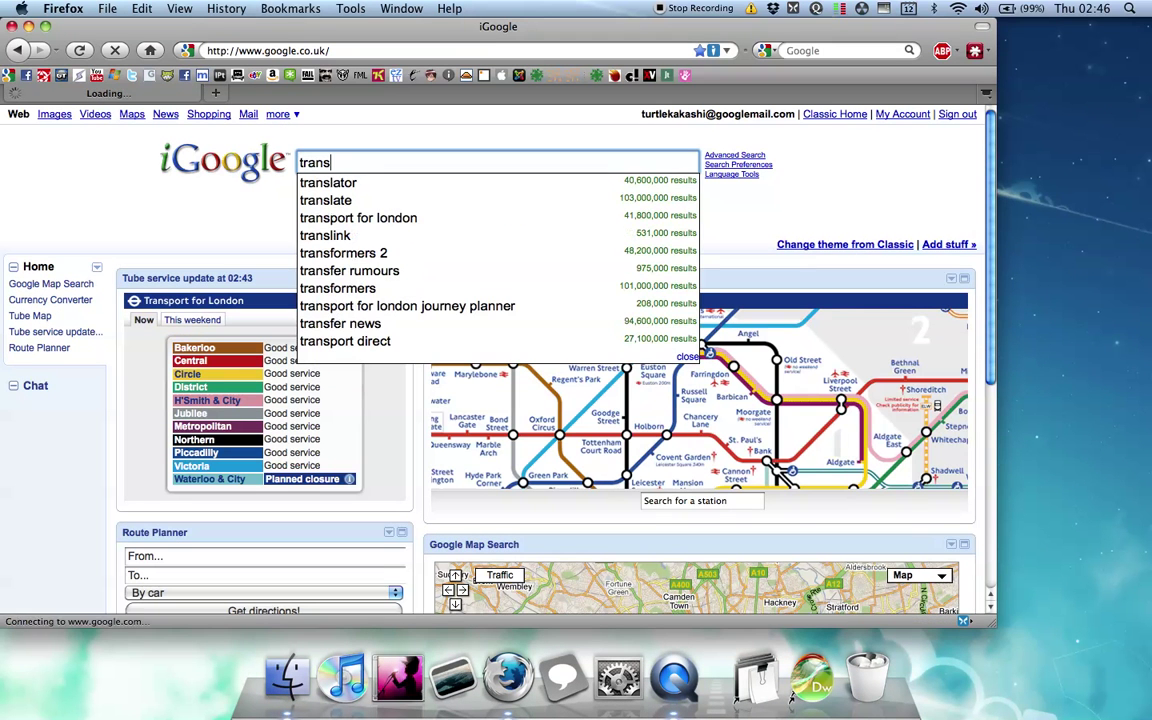
pyautogui.press('Down')
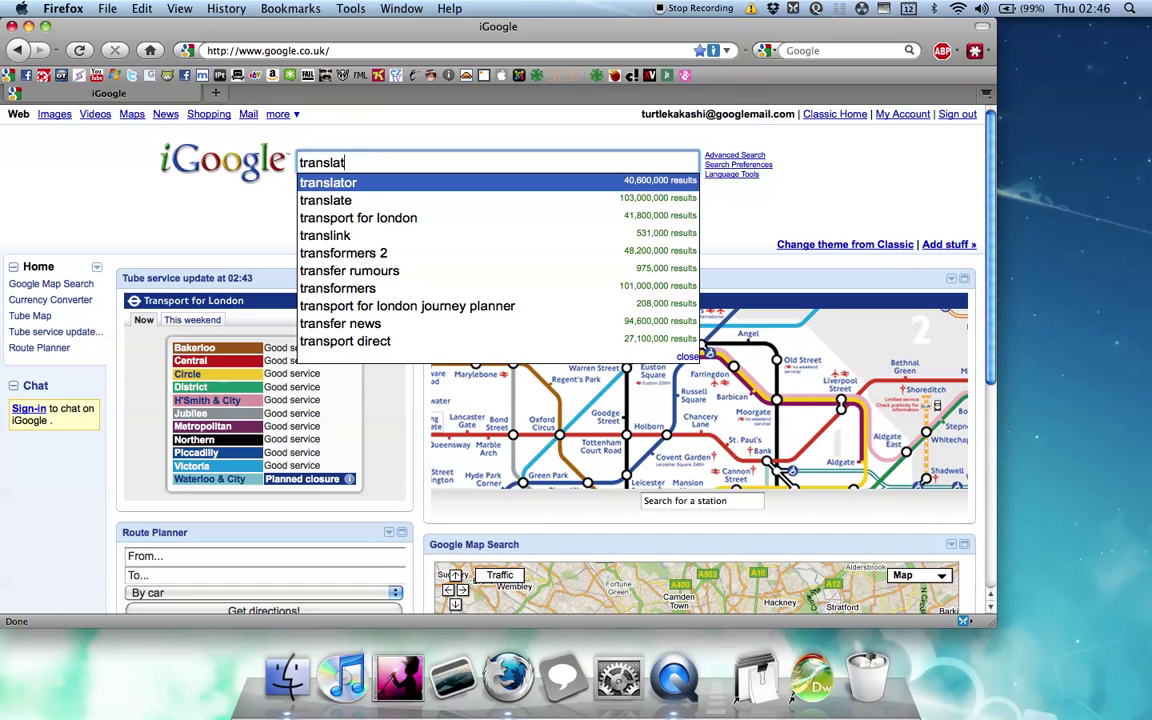
pyautogui.press('BackSpace')
pyautogui.press('BackSpace')
pyautogui.press('BackSpace')
pyautogui.write('mis')
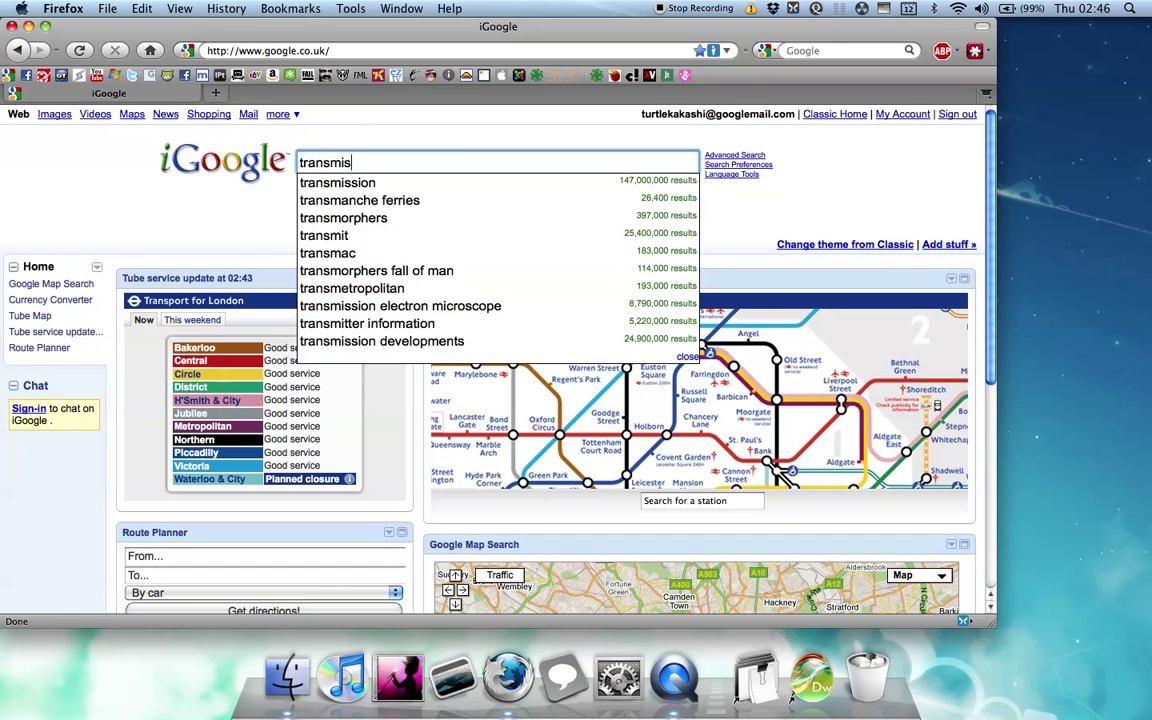
pyautogui.write('s')
pyautogui.press('Down')
pyautogui.press('Return')
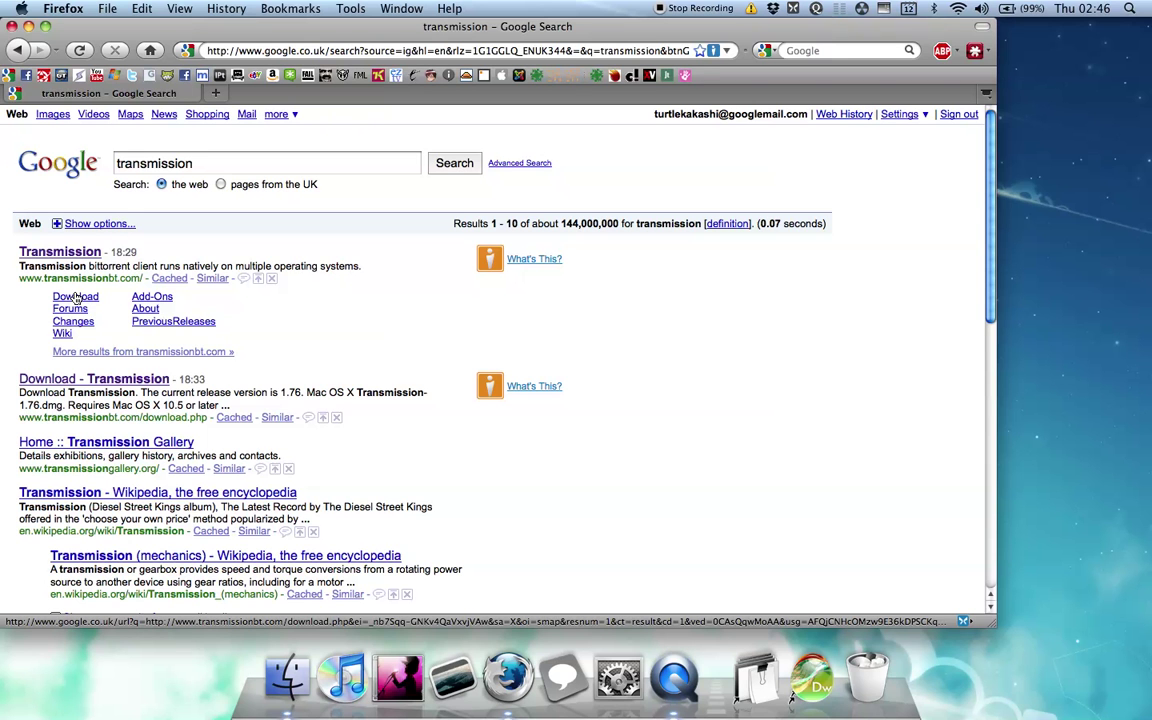
# Open the Transmission download page and save Transmission-1.76.dmg to disk.
pyautogui.click(75, 298)
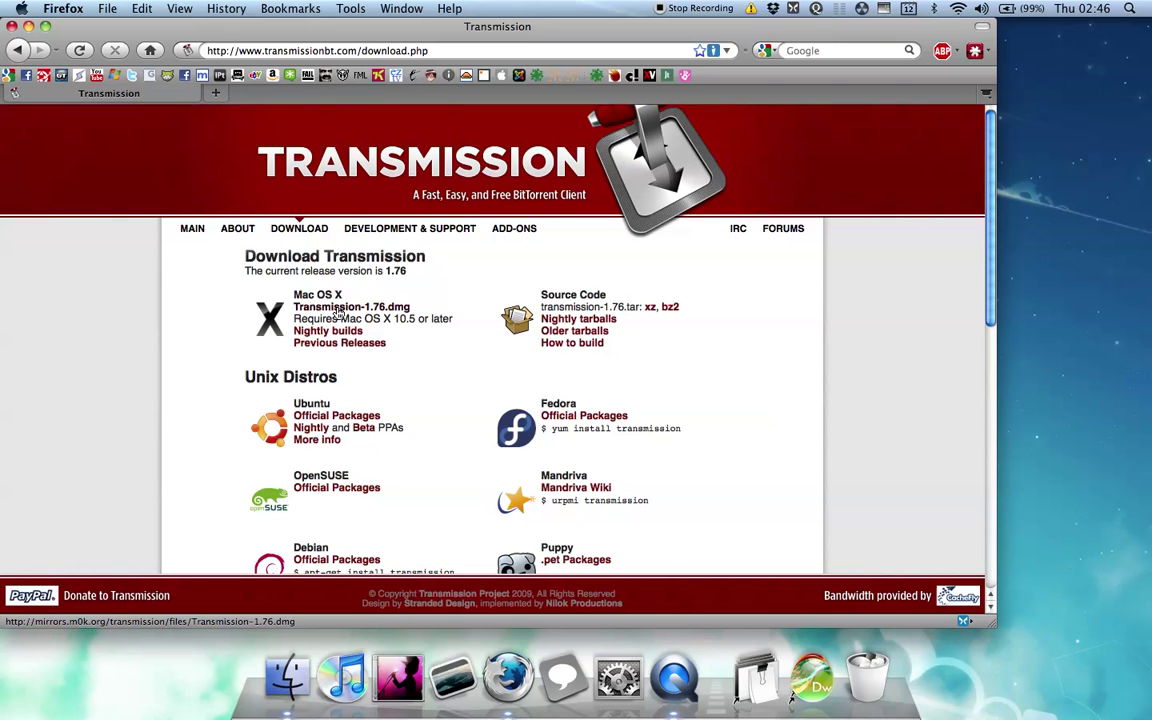
pyautogui.click(340, 307)
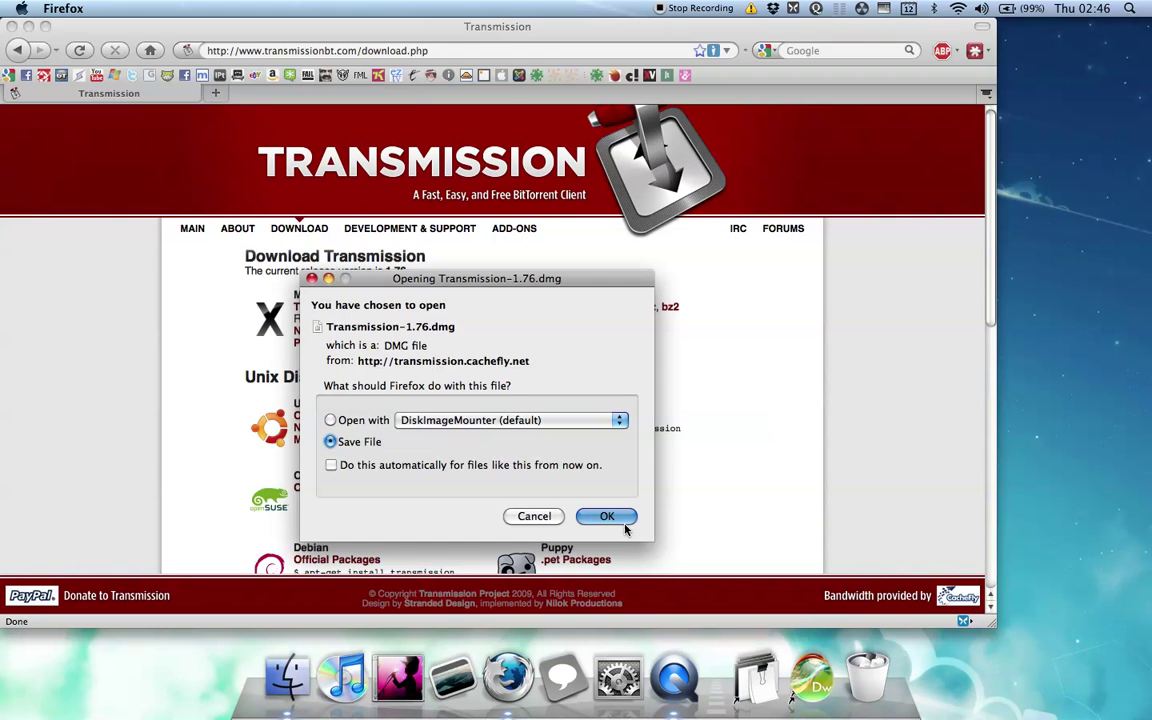
pyautogui.click(610, 516)
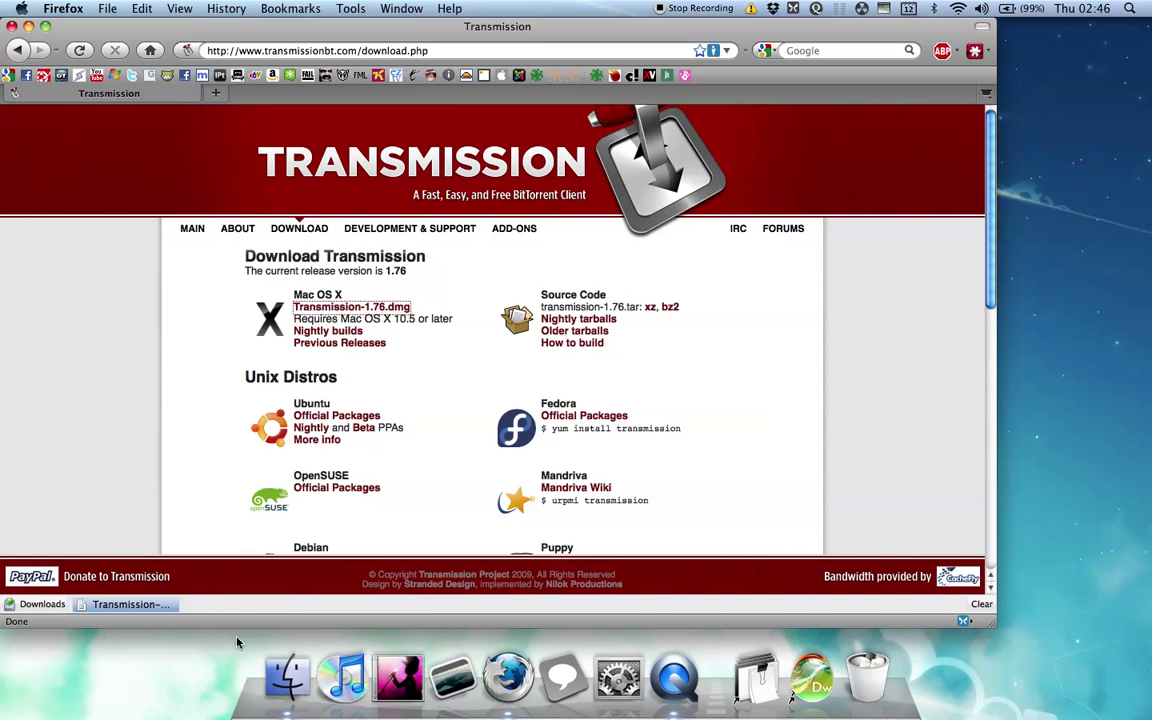
# Delete the duplicate Transmission-1.76(2).dmg from the Downloads folder.
pyautogui.click(288, 676)
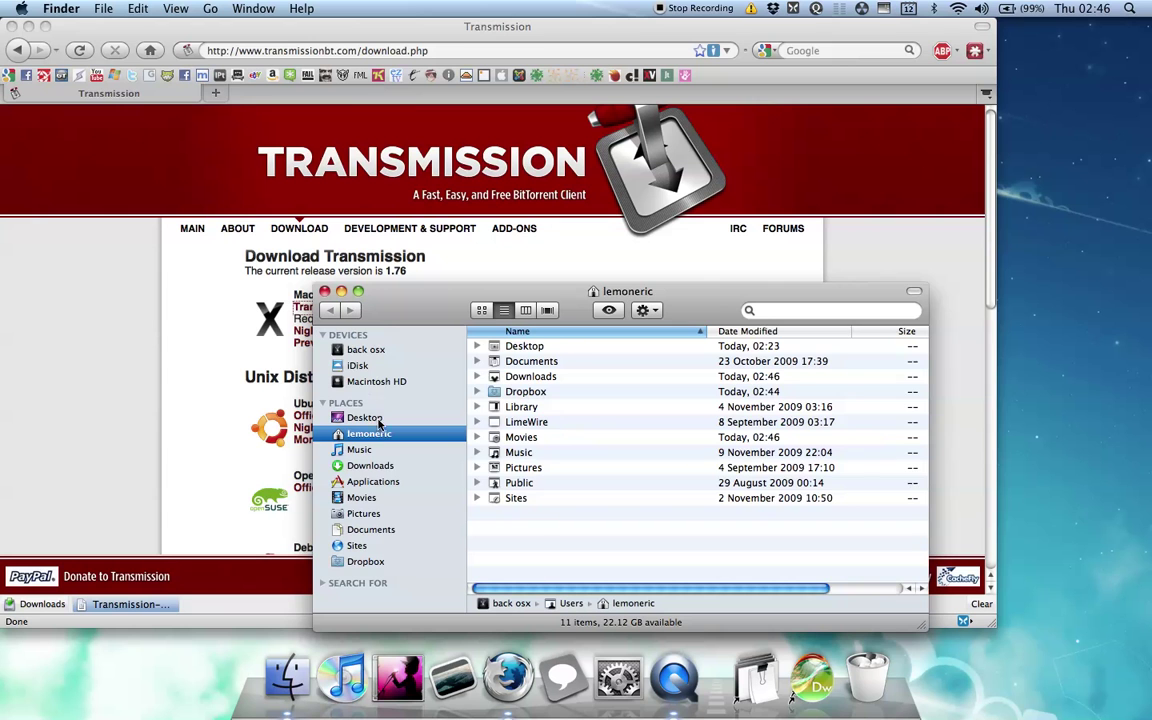
pyautogui.click(368, 466)
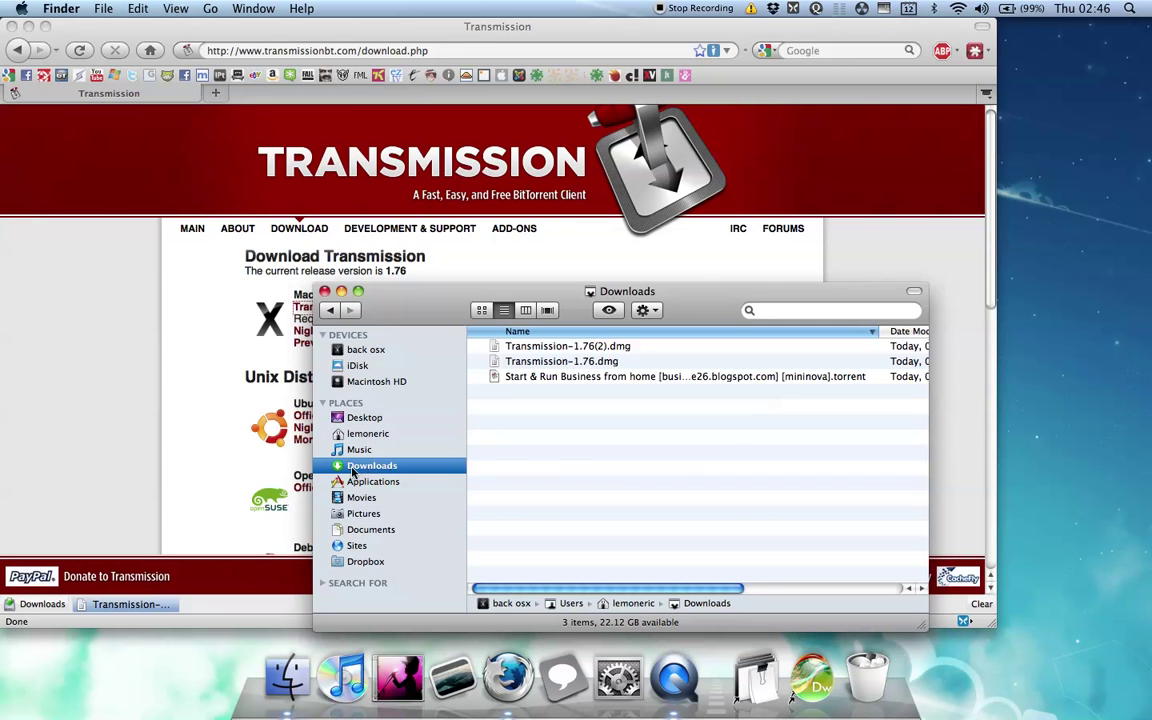
pyautogui.click(587, 349)
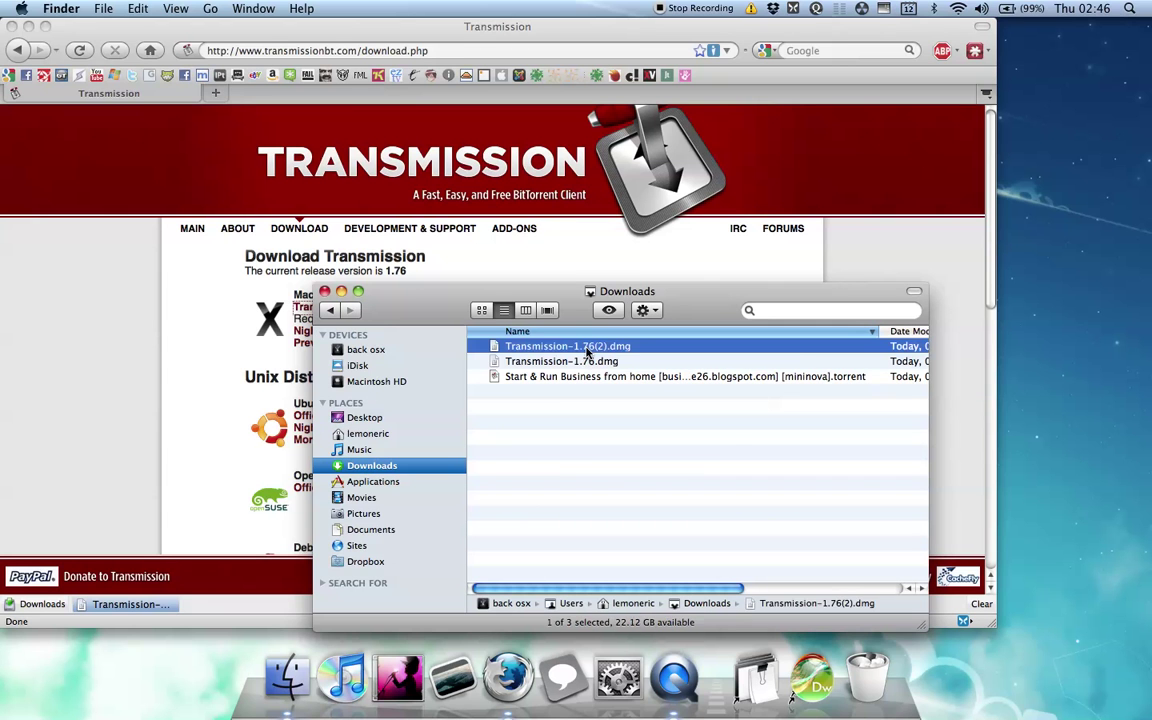
pyautogui.press('super+BackSpace')
# Mount Transmission-1.76.dmg and copy the Transmission app into Applications.
pyautogui.click(574, 348)
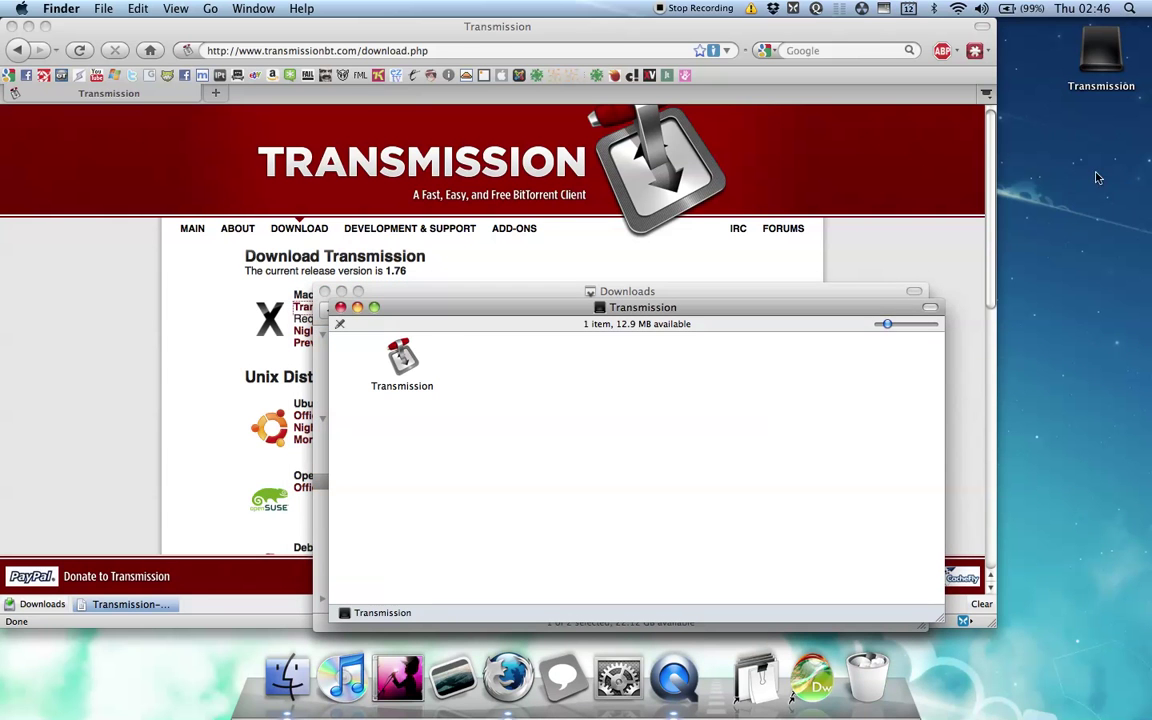
pyautogui.click(401, 360)
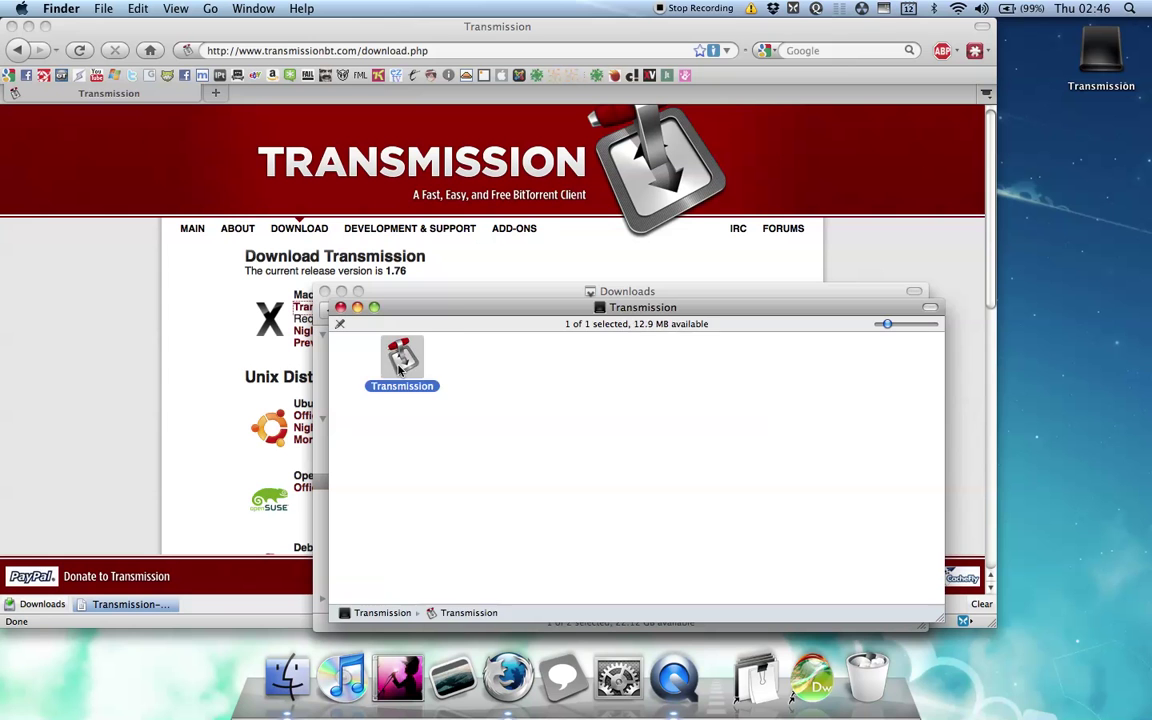
pyautogui.moveTo(442, 318); pyautogui.dragTo(732, 299)
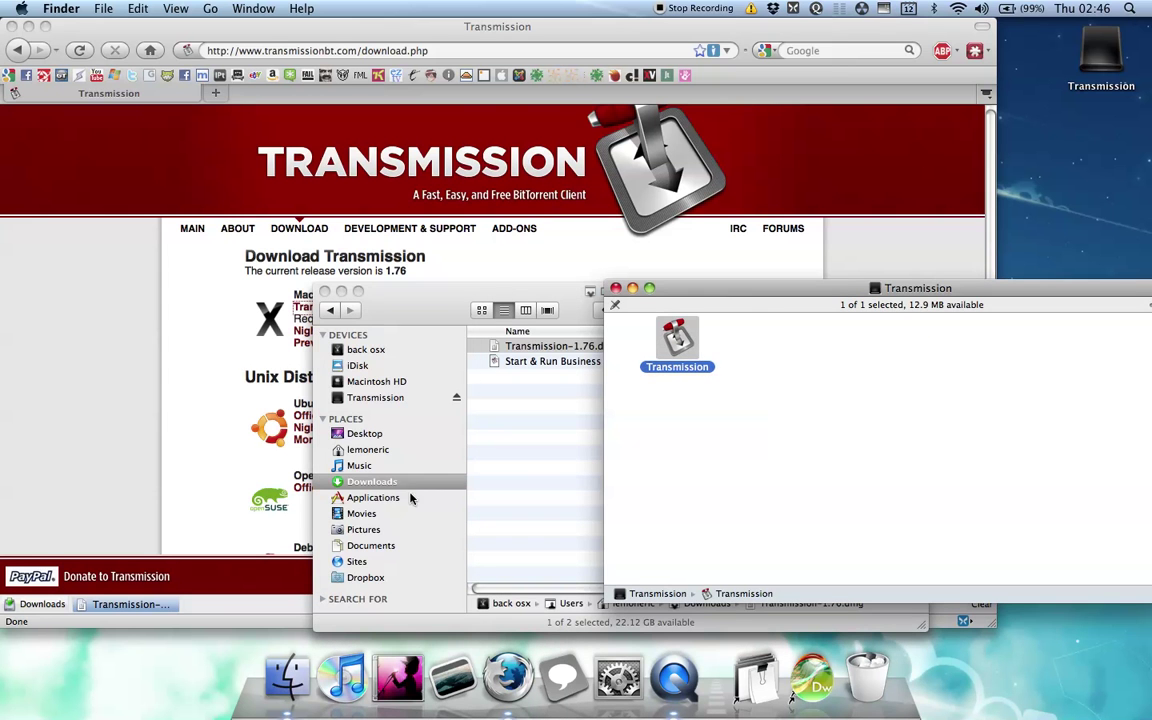
pyautogui.click(374, 500)
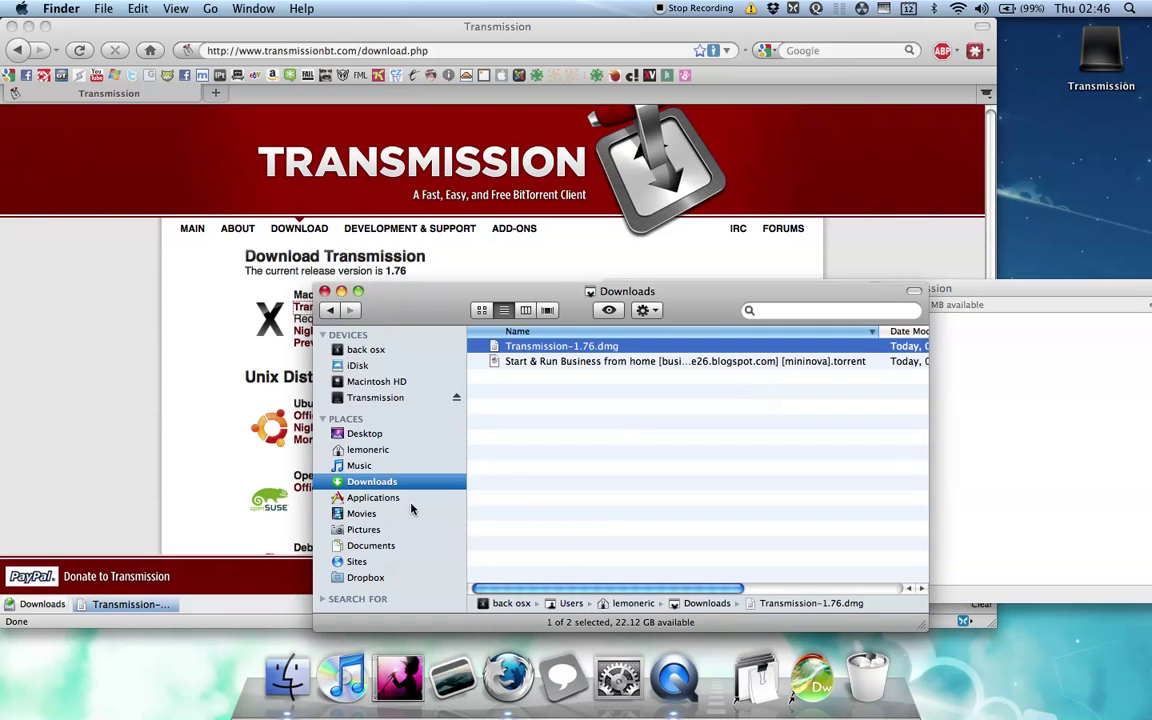
pyautogui.click(374, 498)
pyautogui.click(1038, 398)
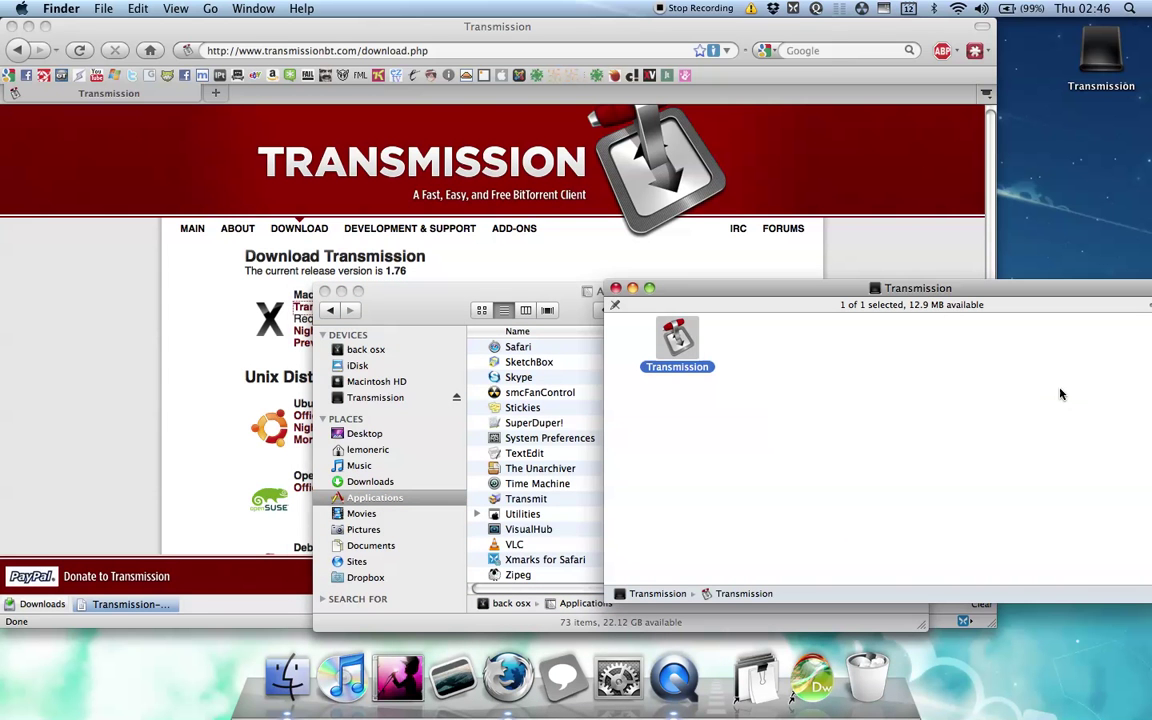
pyautogui.moveTo(690, 346); pyautogui.dragTo(547, 395)
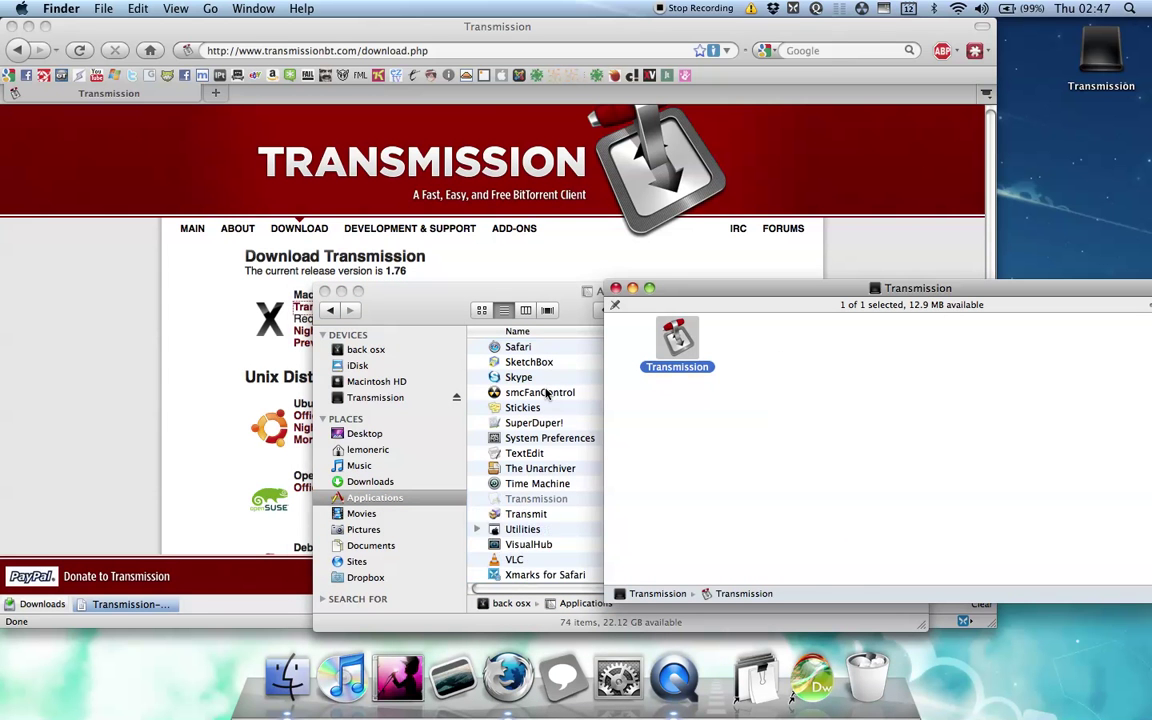
# Add the installed Transmission app to the Dock and launch it.
pyautogui.click(532, 500)
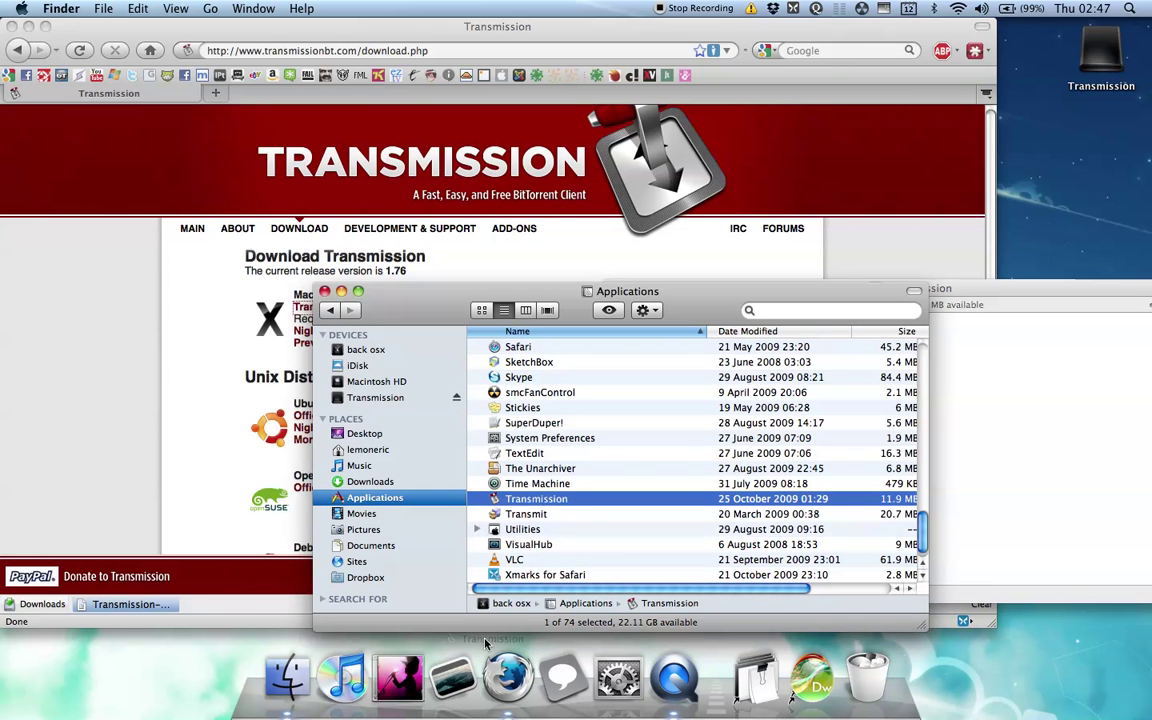
pyautogui.moveTo(485, 643); pyautogui.dragTo(465, 665)
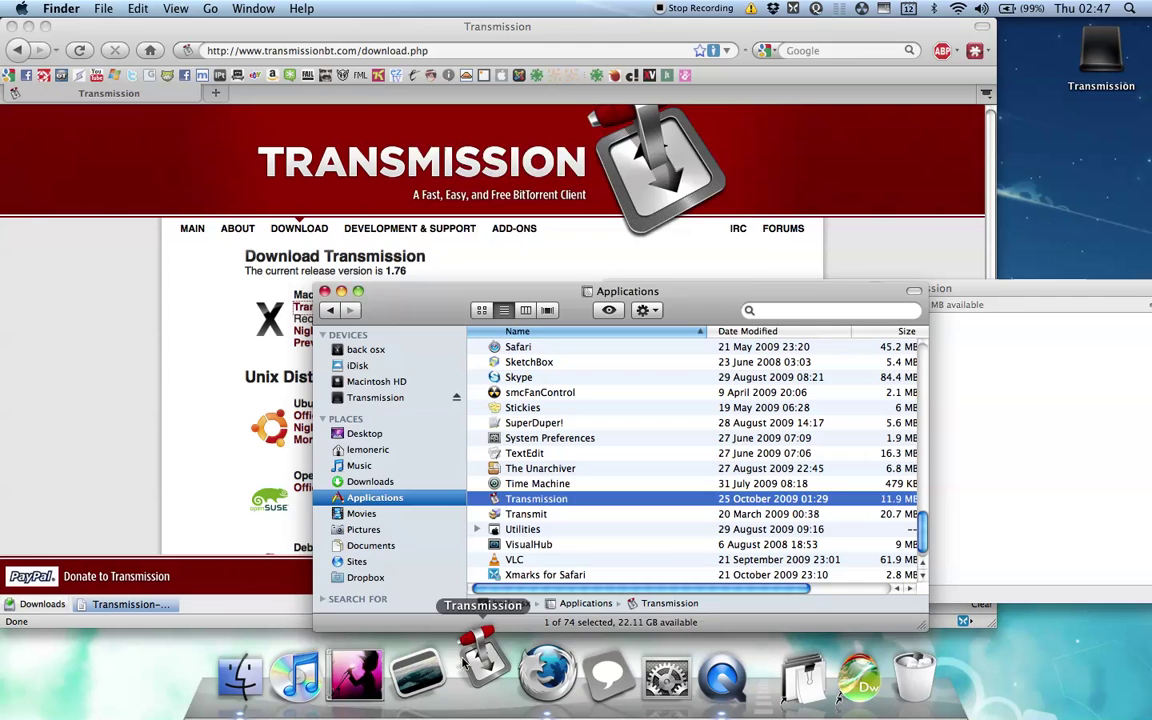
pyautogui.click(463, 665)
# Allow the downloaded Transmission app to open and close the Finder and Firefox windows.
pyautogui.click(658, 248)
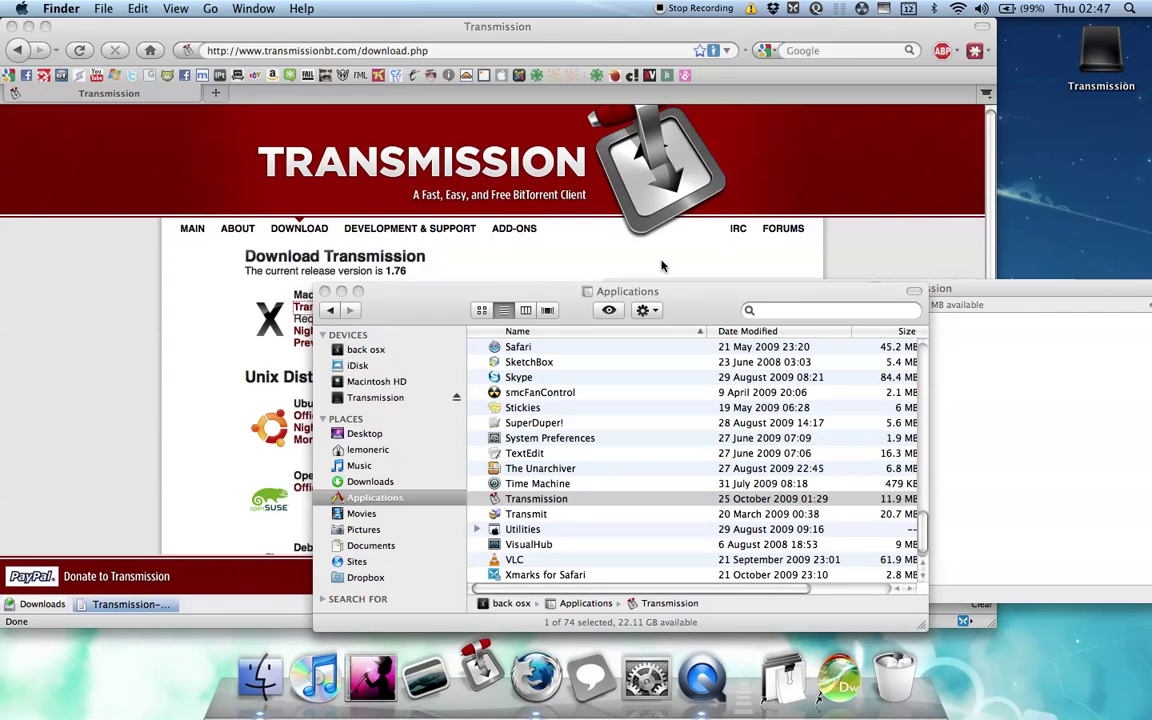
pyautogui.press('super+w')
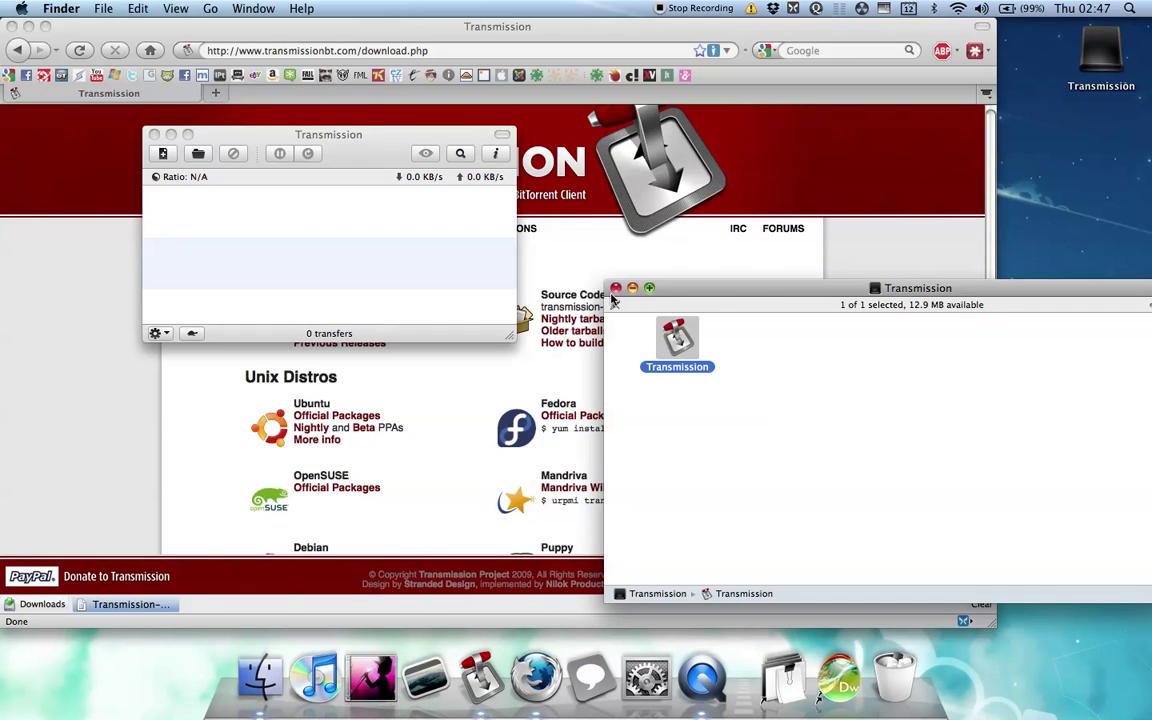
pyautogui.click(615, 288)
pyautogui.click(11, 26)
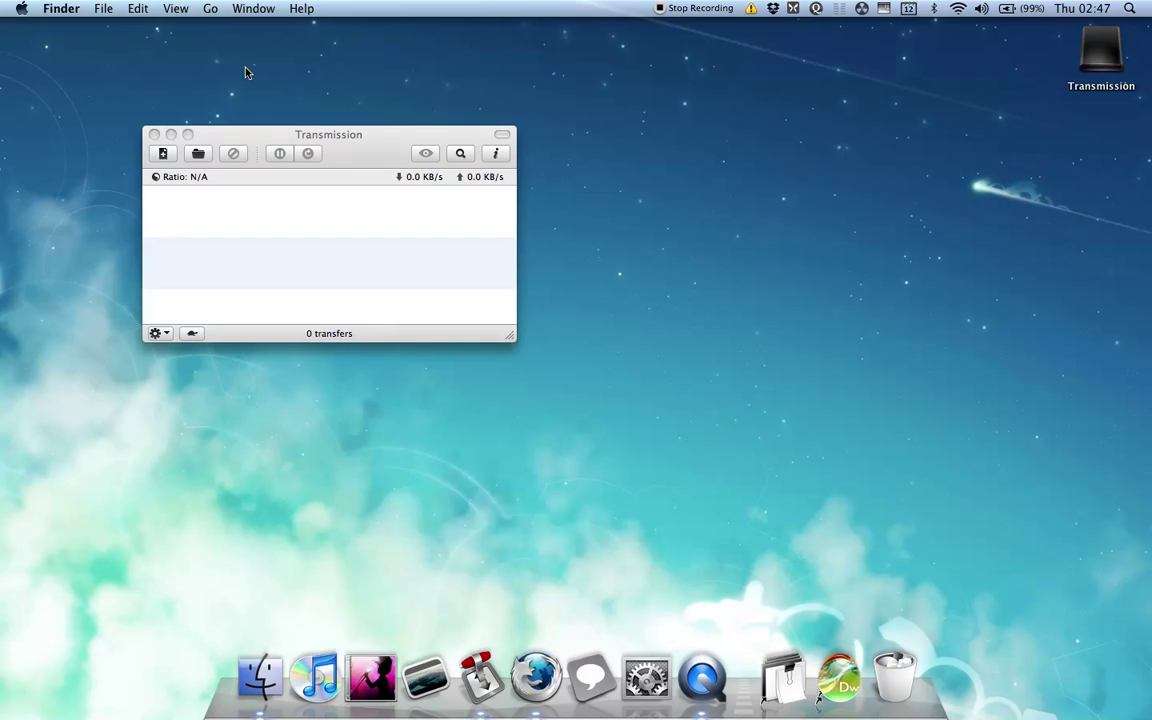
# Eject the Transmission installer disk and bring Firefox back up.
pyautogui.moveTo(302, 134); pyautogui.dragTo(444, 162)
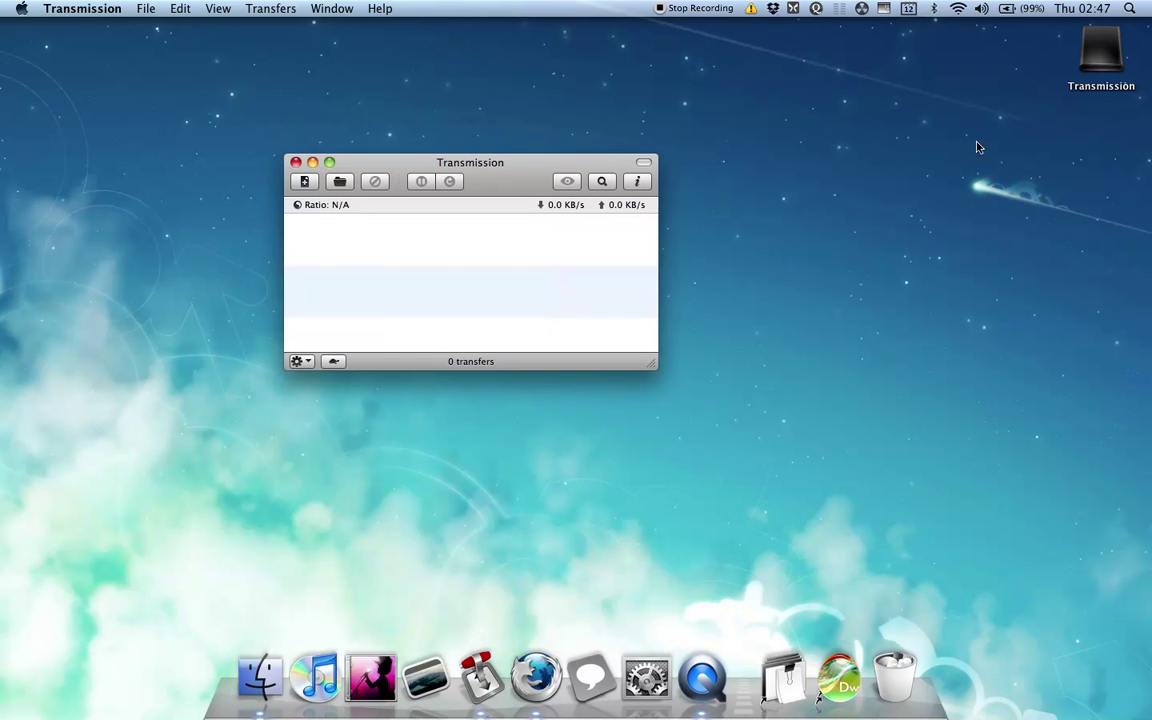
pyautogui.moveTo(1128, 56); pyautogui.dragTo(903, 697)
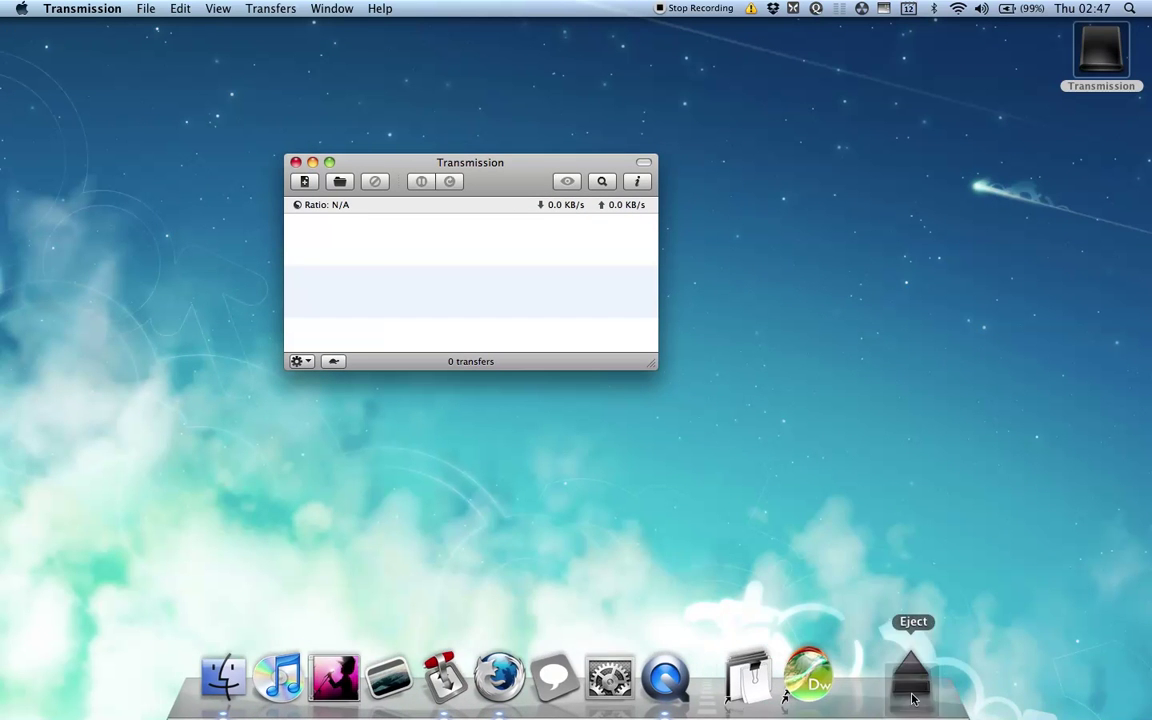
pyautogui.moveTo(903, 697); pyautogui.dragTo(900, 690)
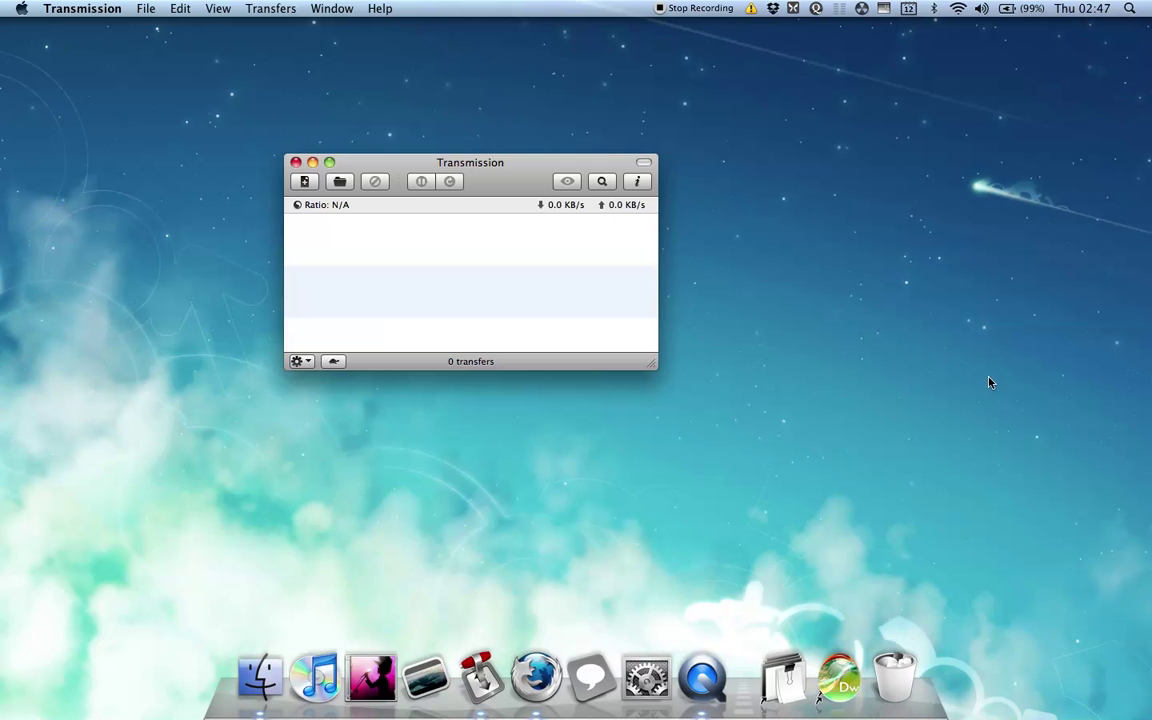
pyautogui.click(862, 408)
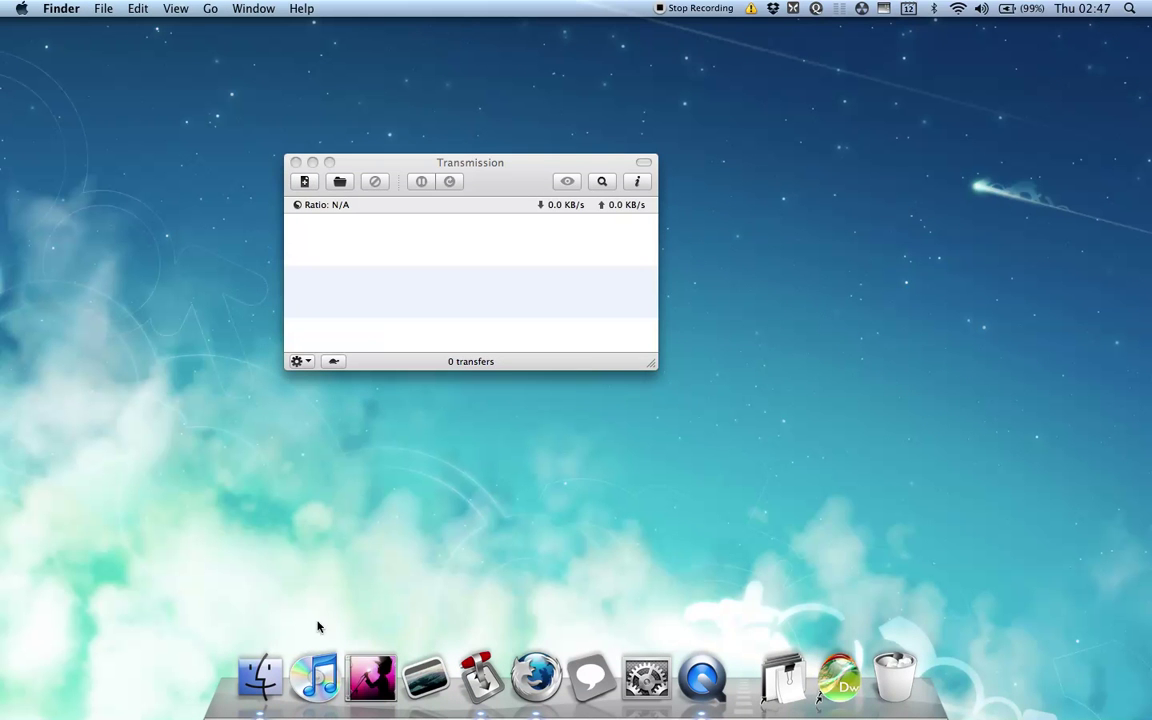
pyautogui.click(350, 249)
# Load Mininova and open the 'Start & Run Business from home' entry in the Books table.
pyautogui.click(535, 672)
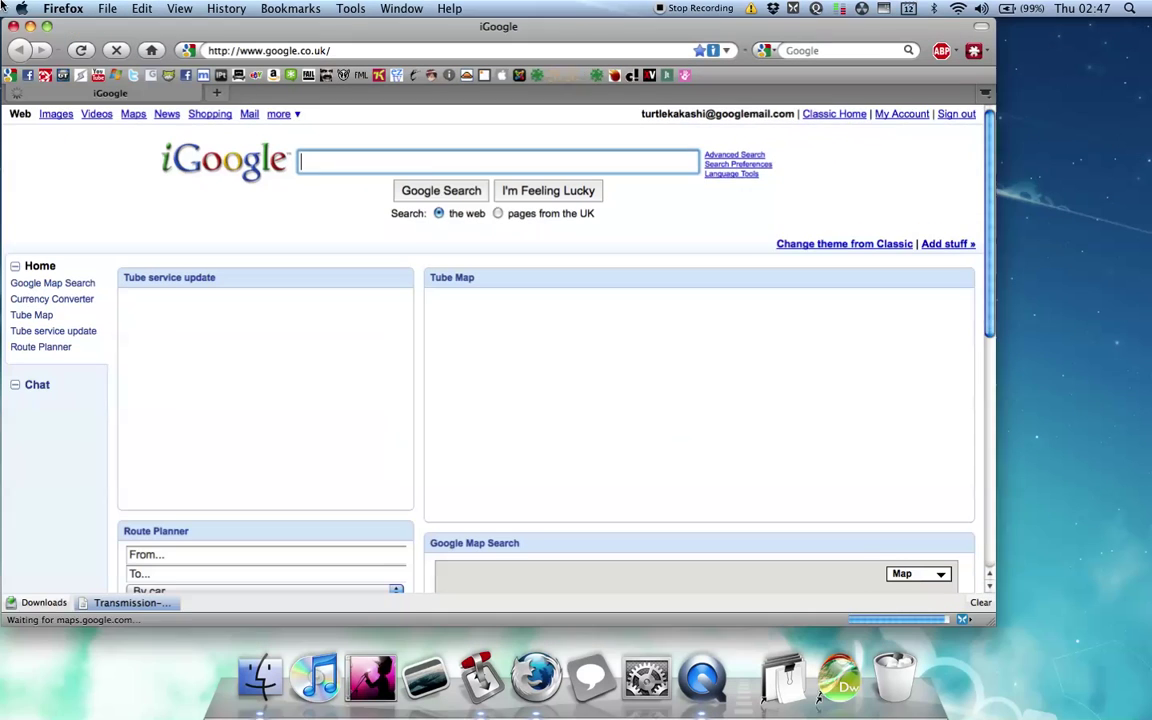
pyautogui.click(203, 80)
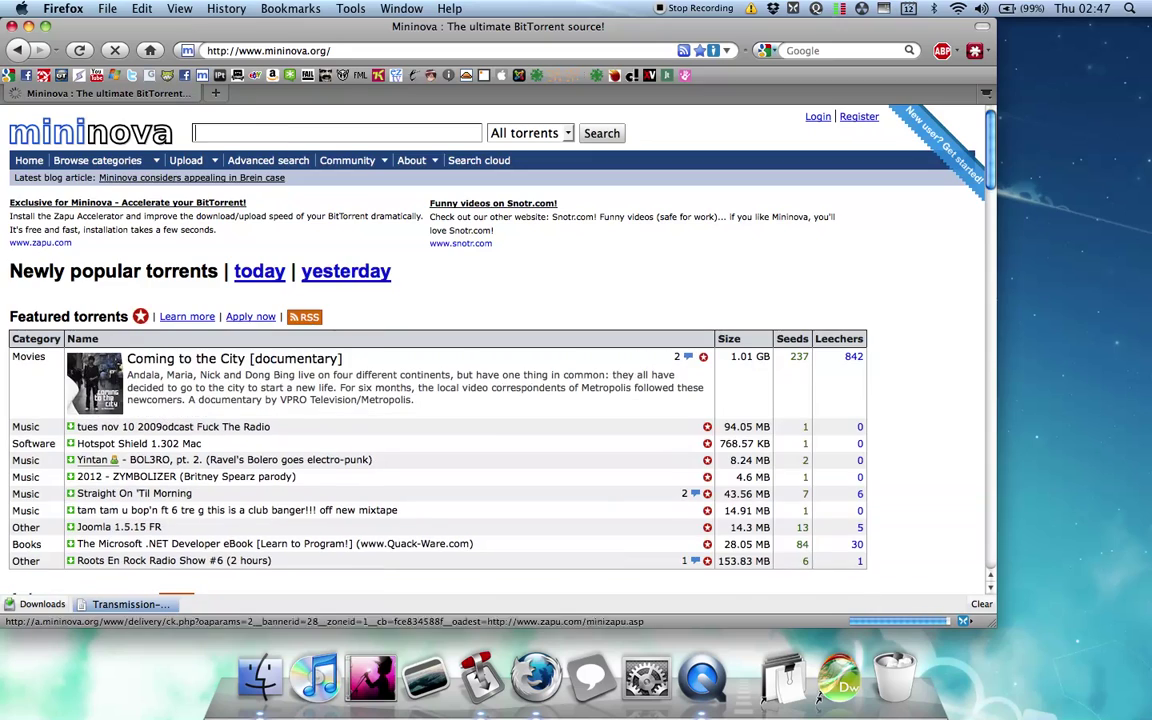
pyautogui.scroll(-5, 345, 342)
pyautogui.scroll(-5, 344, 342)
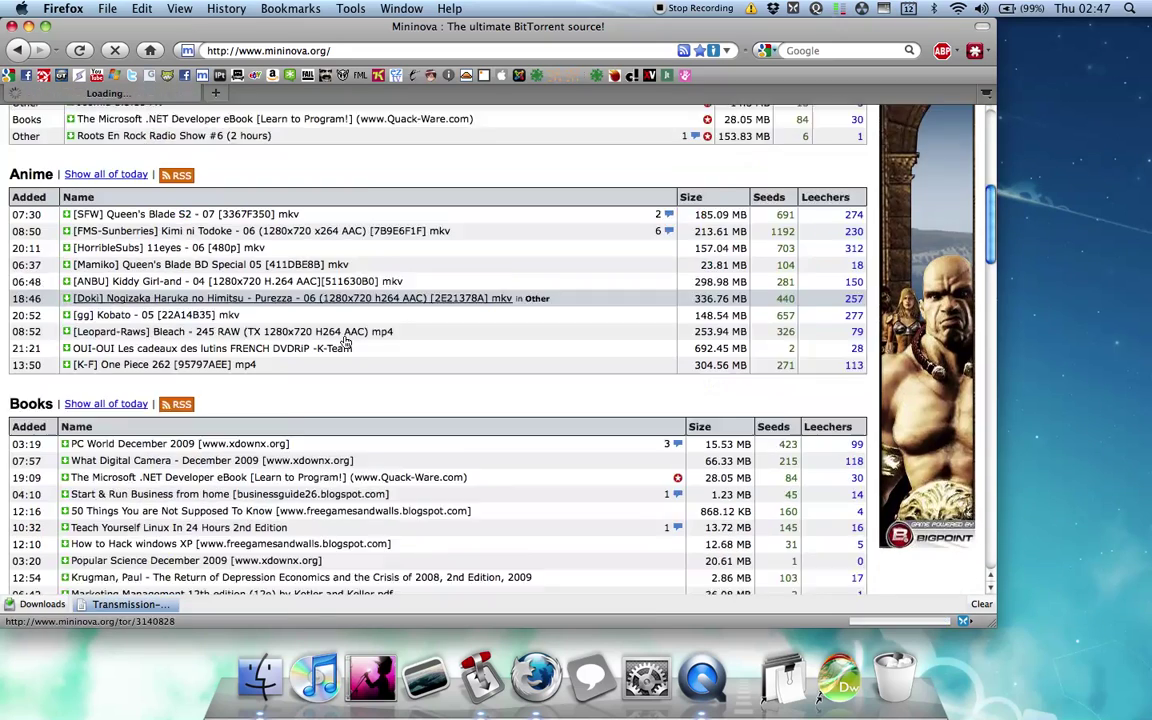
pyautogui.scroll(-5, 344, 342)
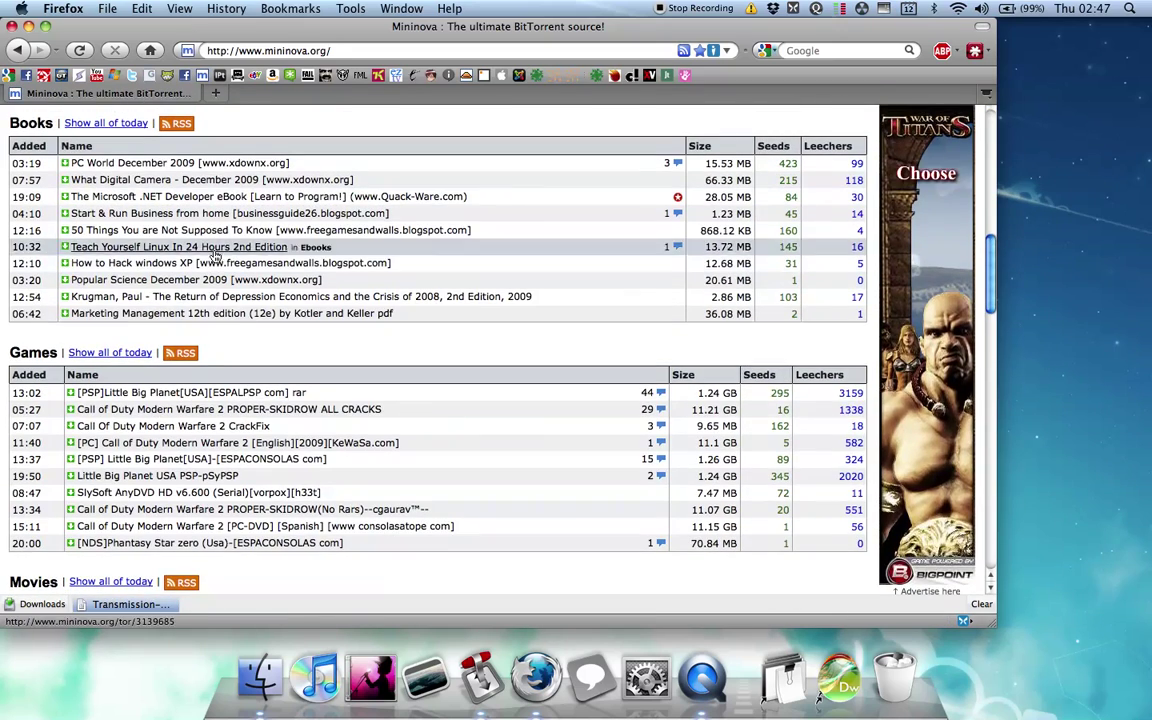
pyautogui.scroll(5, 270, 480)
pyautogui.scroll(10, 280, 300)
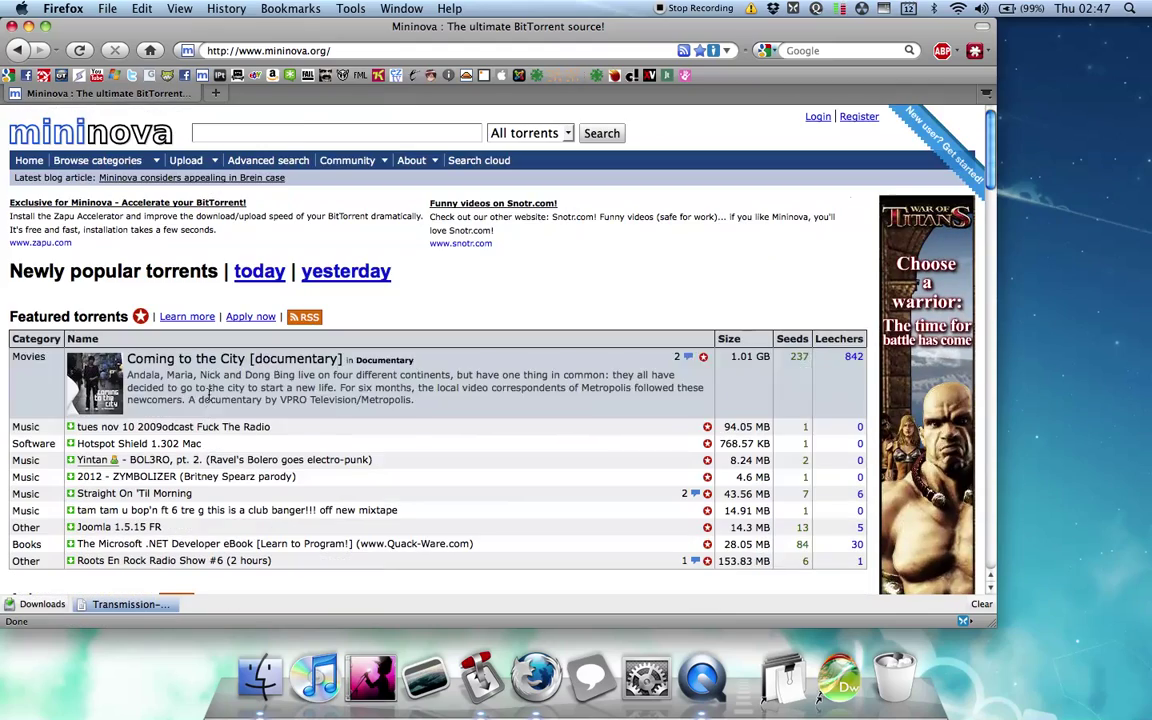
pyautogui.scroll(-10, 230, 260)
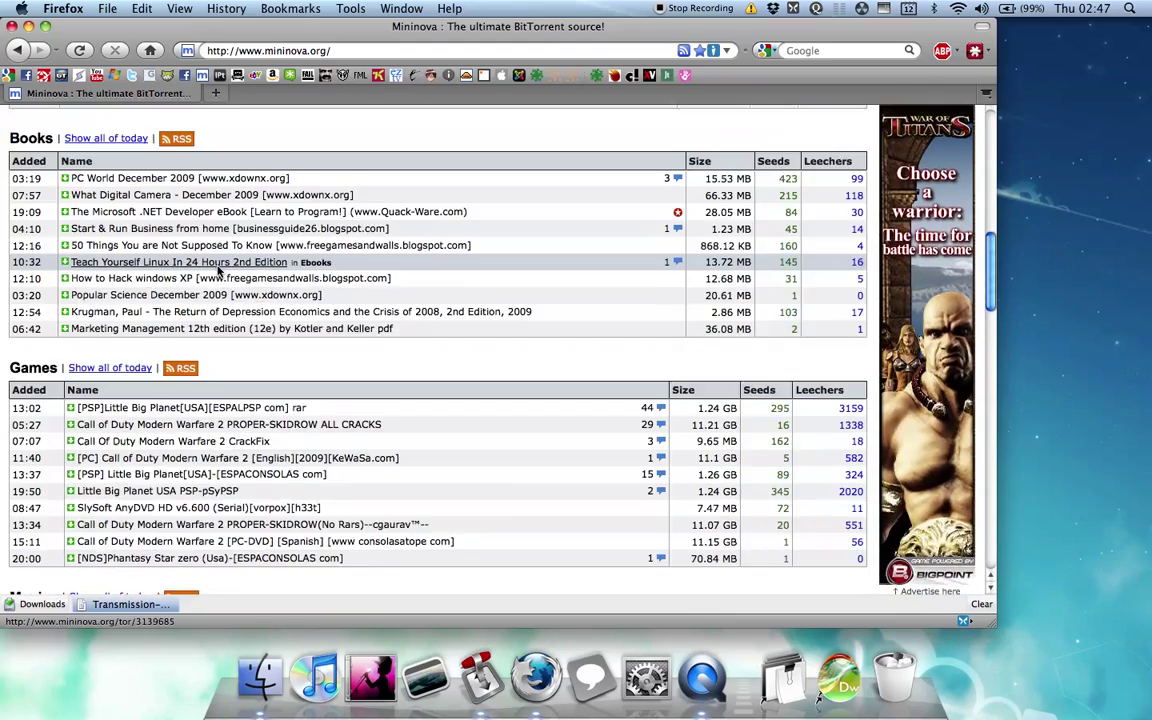
pyautogui.scroll(-3, 220, 273)
pyautogui.scroll(-6, 220, 273)
pyautogui.scroll(7, 220, 273)
pyautogui.scroll(4, 220, 273)
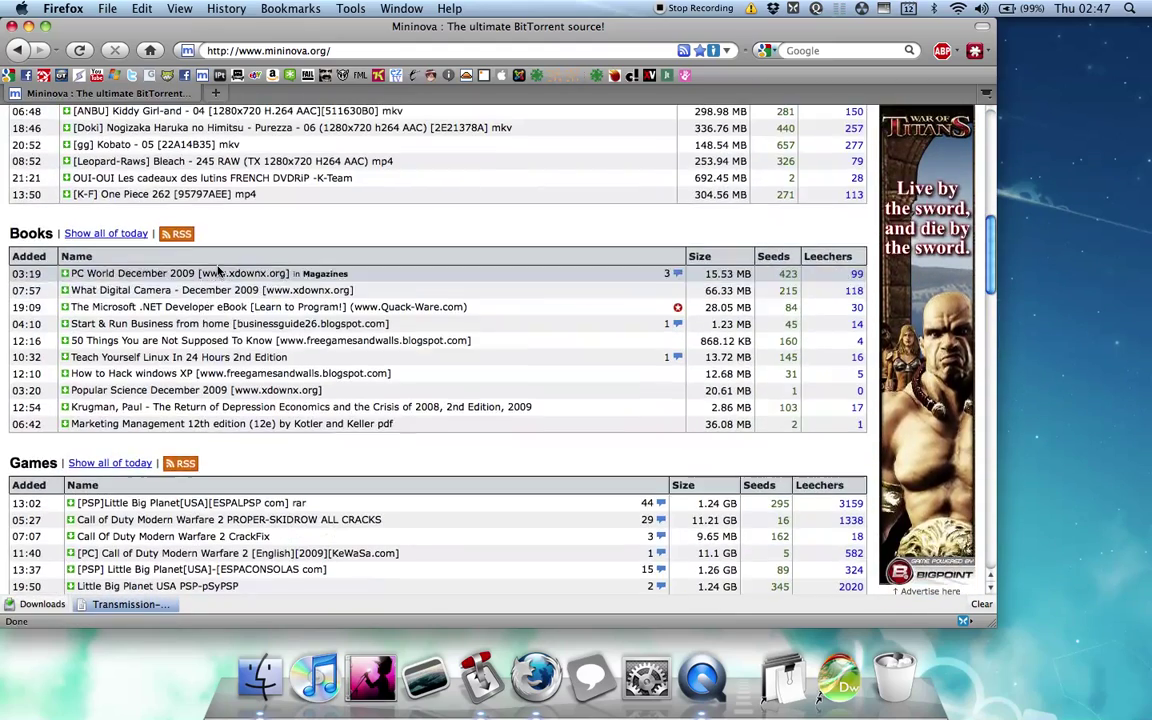
pyautogui.scroll(-1, 220, 273)
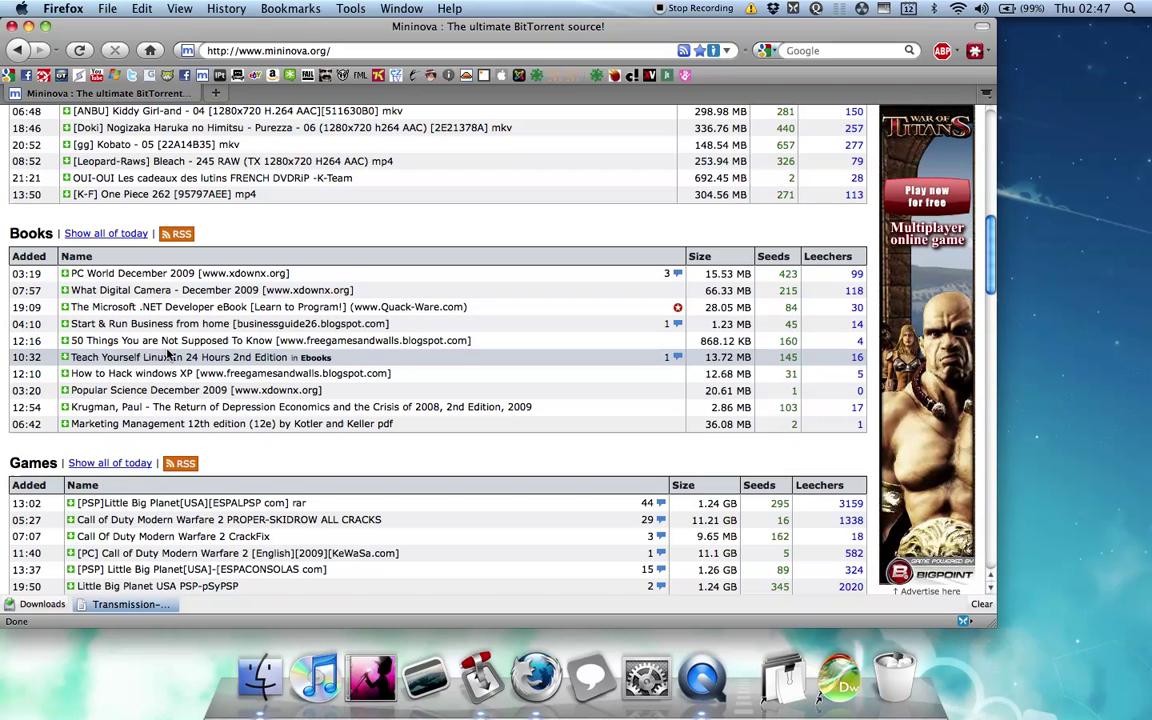
pyautogui.click(113, 359)
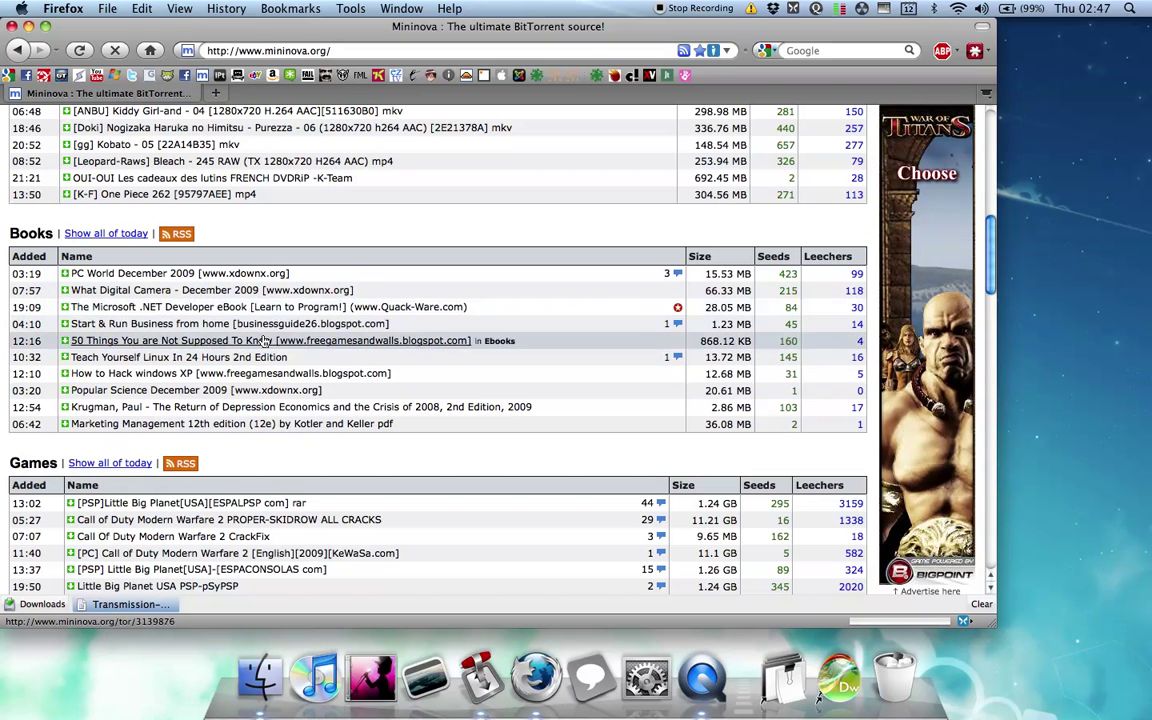
# Download the ebook's .torrent file, choosing Save File instead of opening it.
pyautogui.click(300, 324)
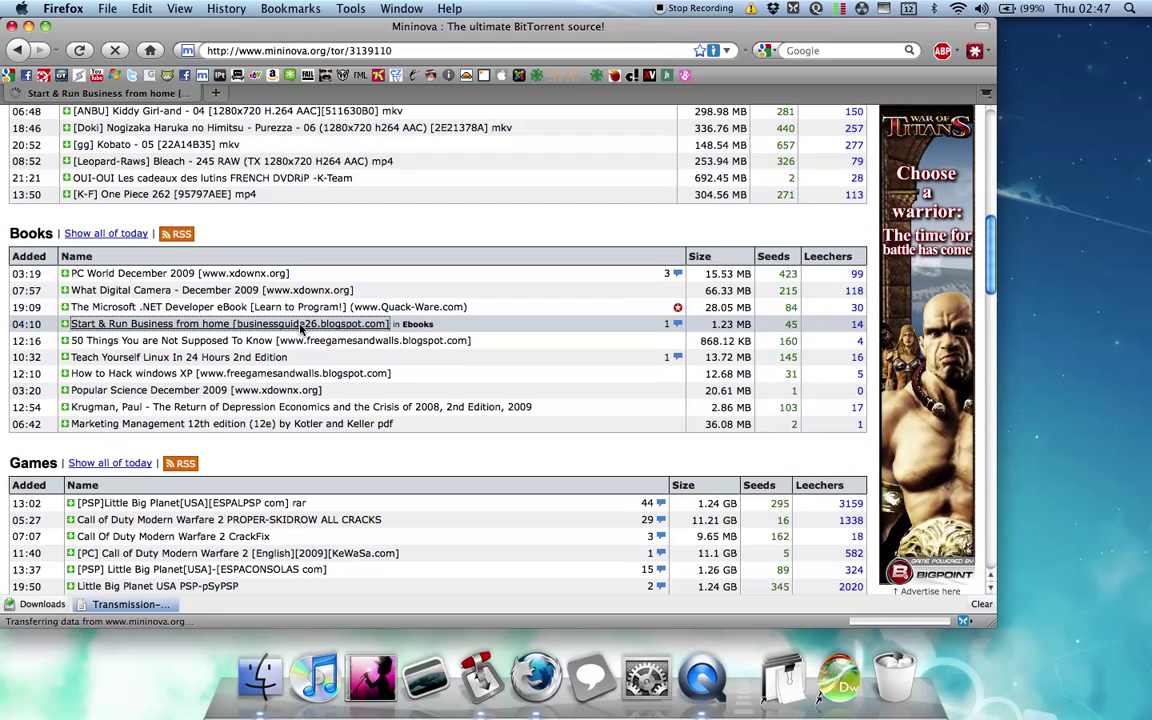
pyautogui.click(175, 283)
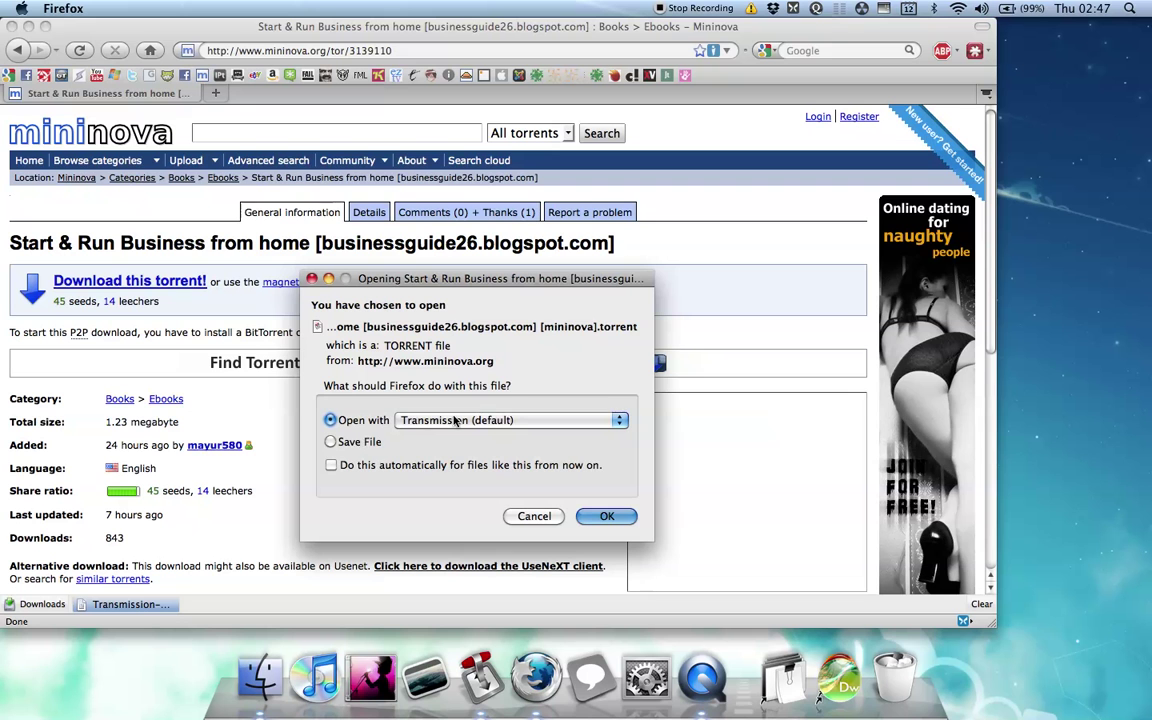
pyautogui.click(362, 443)
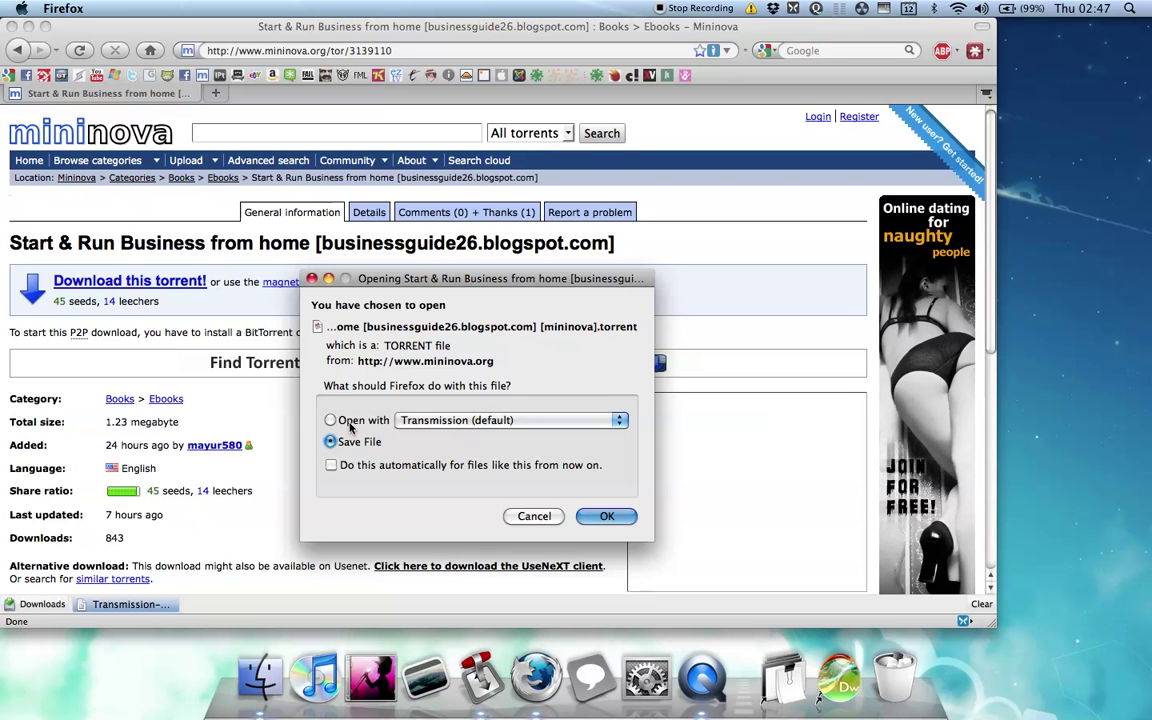
pyautogui.click(350, 422)
pyautogui.click(350, 443)
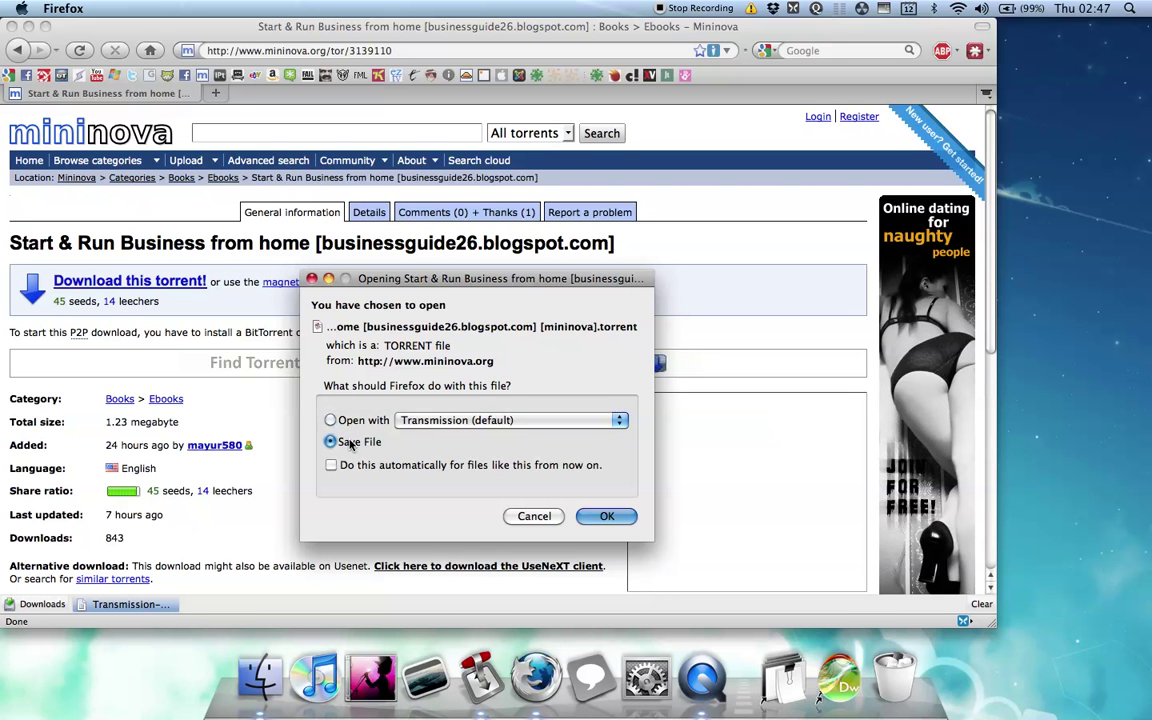
pyautogui.click(600, 516)
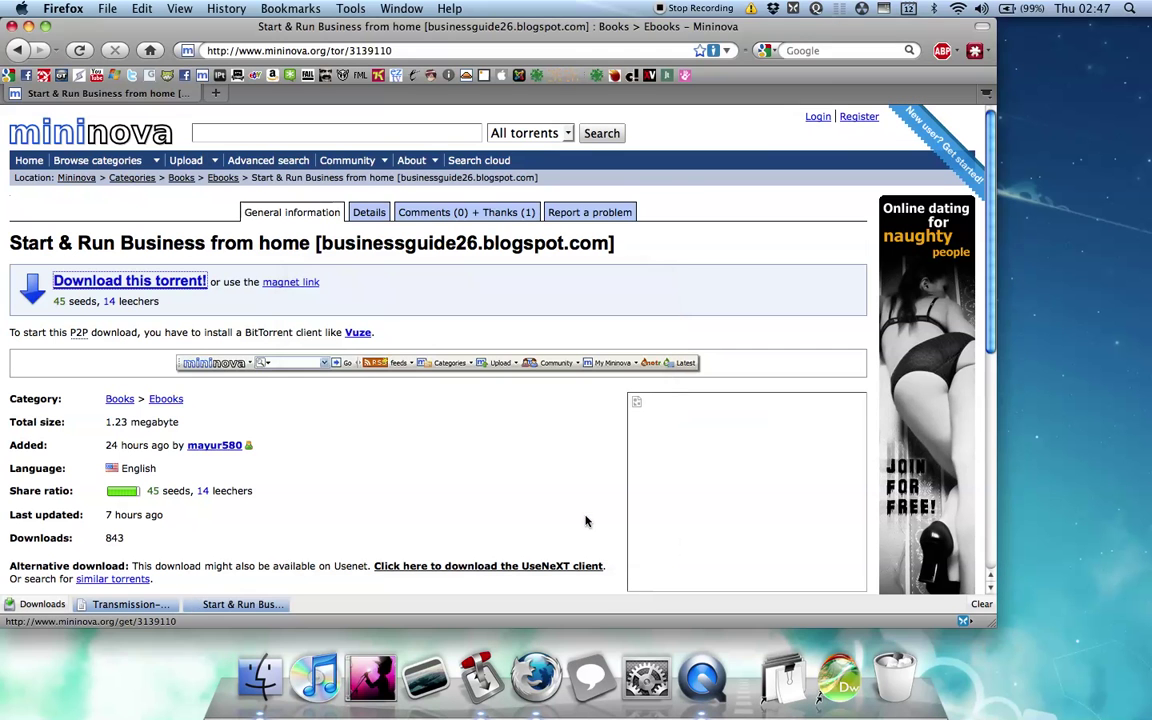
# Delete the duplicate (2) copy of the torrent from Downloads.
pyautogui.click(263, 712)
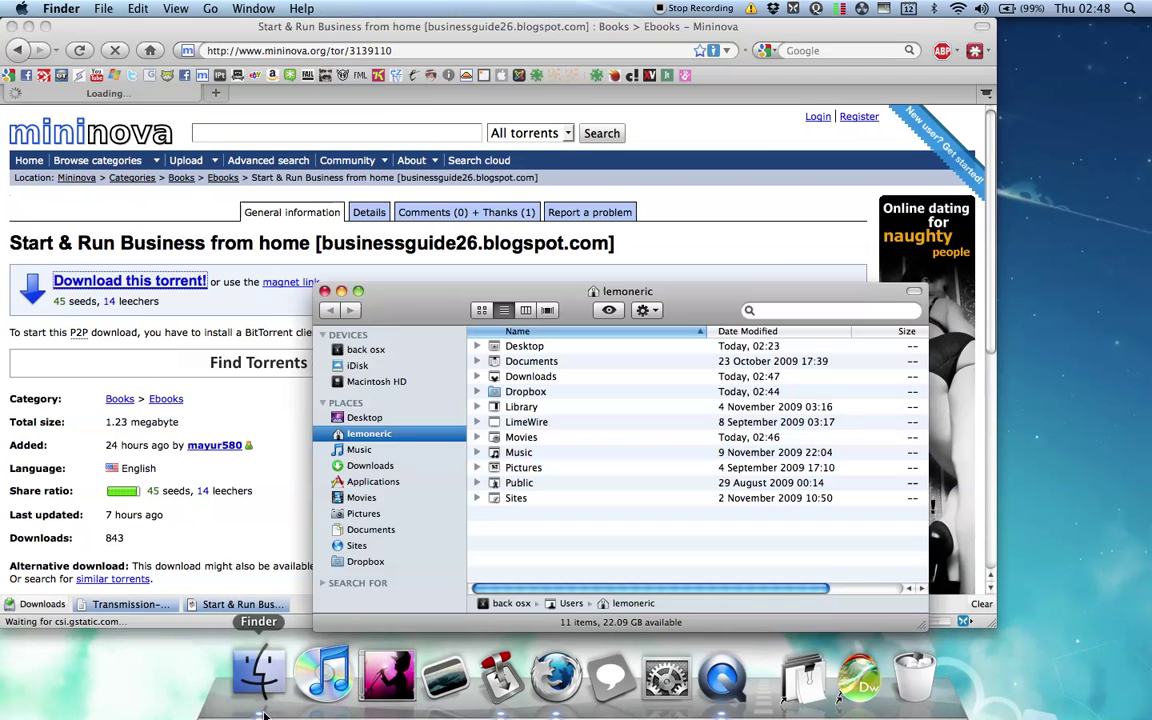
pyautogui.doubleClick(524, 378)
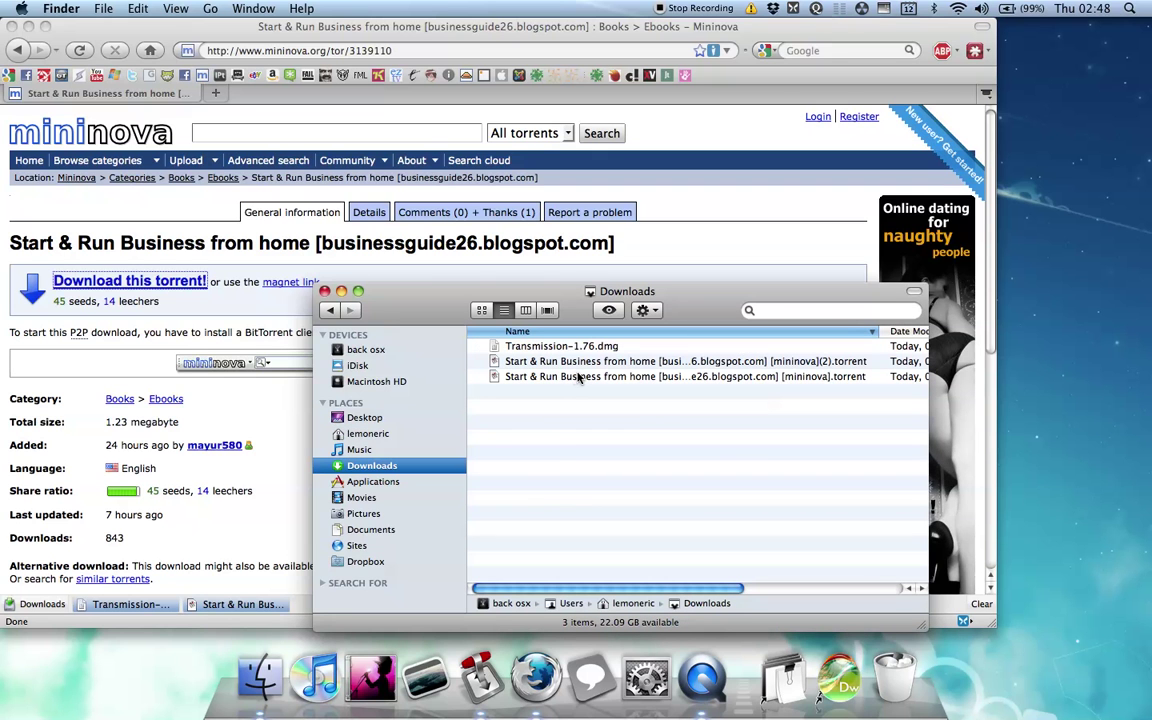
pyautogui.click(612, 364)
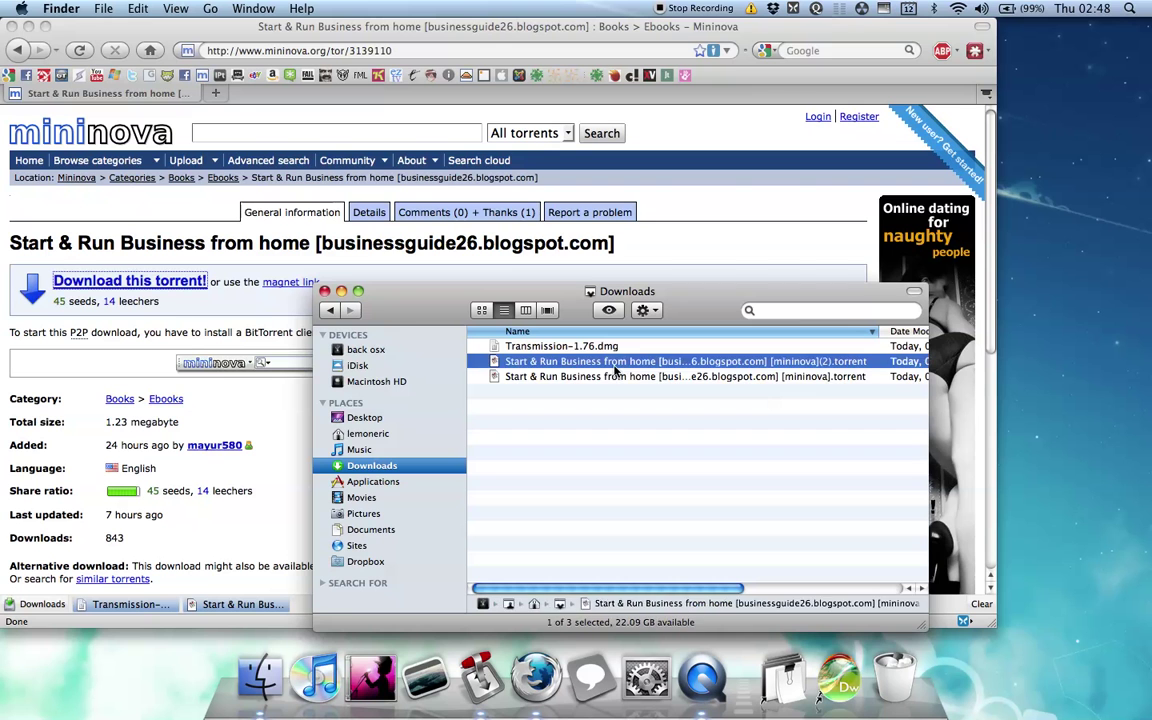
pyautogui.press('super+BackSpace')
# Show Get Info for the remaining torrent and expand its Open with application list.
pyautogui.click(609, 364)
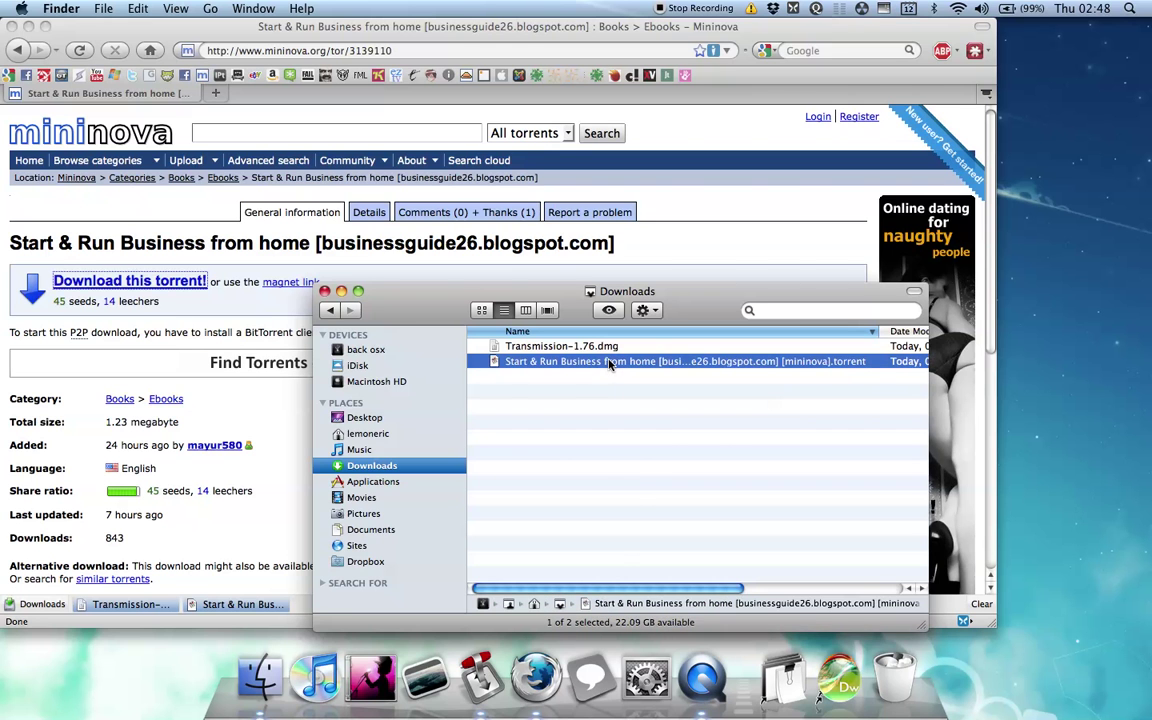
pyautogui.rightClick(597, 364)
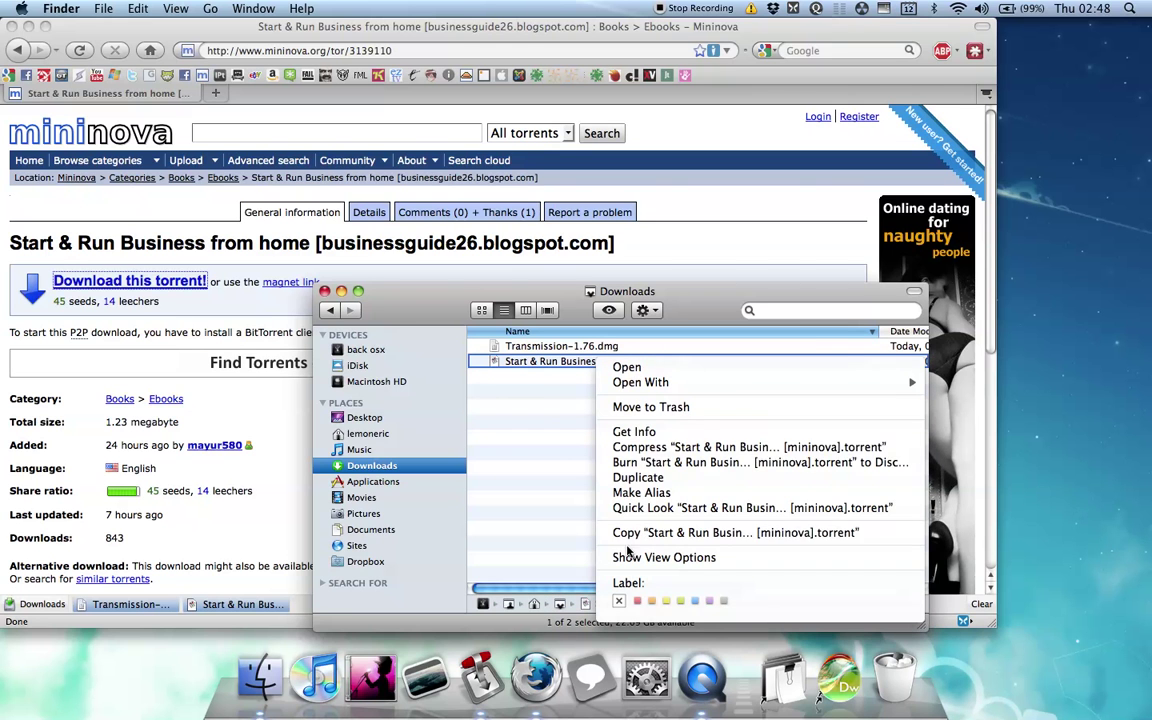
pyautogui.click(632, 432)
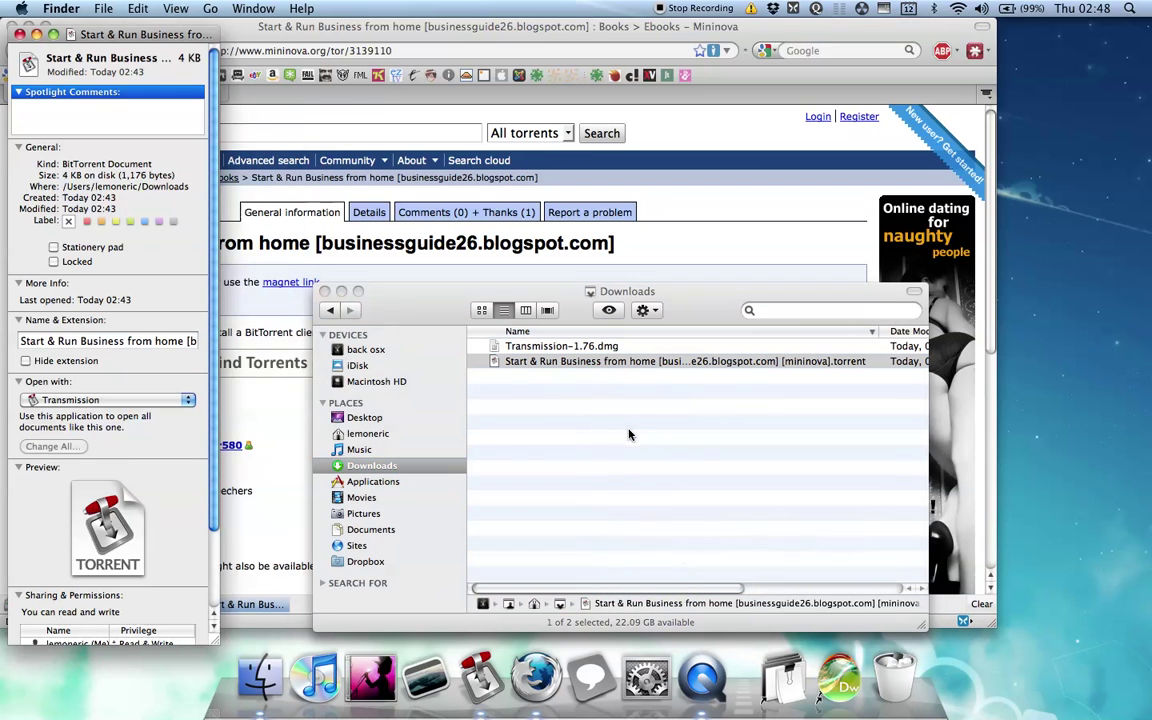
pyautogui.click(170, 400)
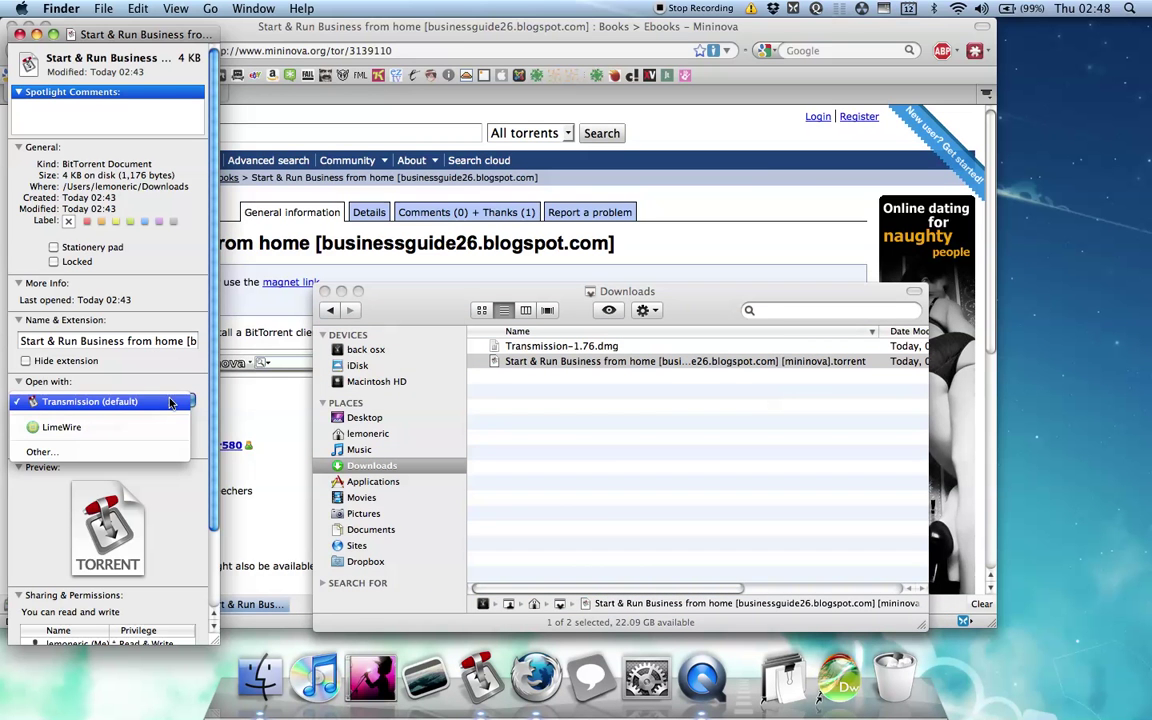
pyautogui.click(170, 401)
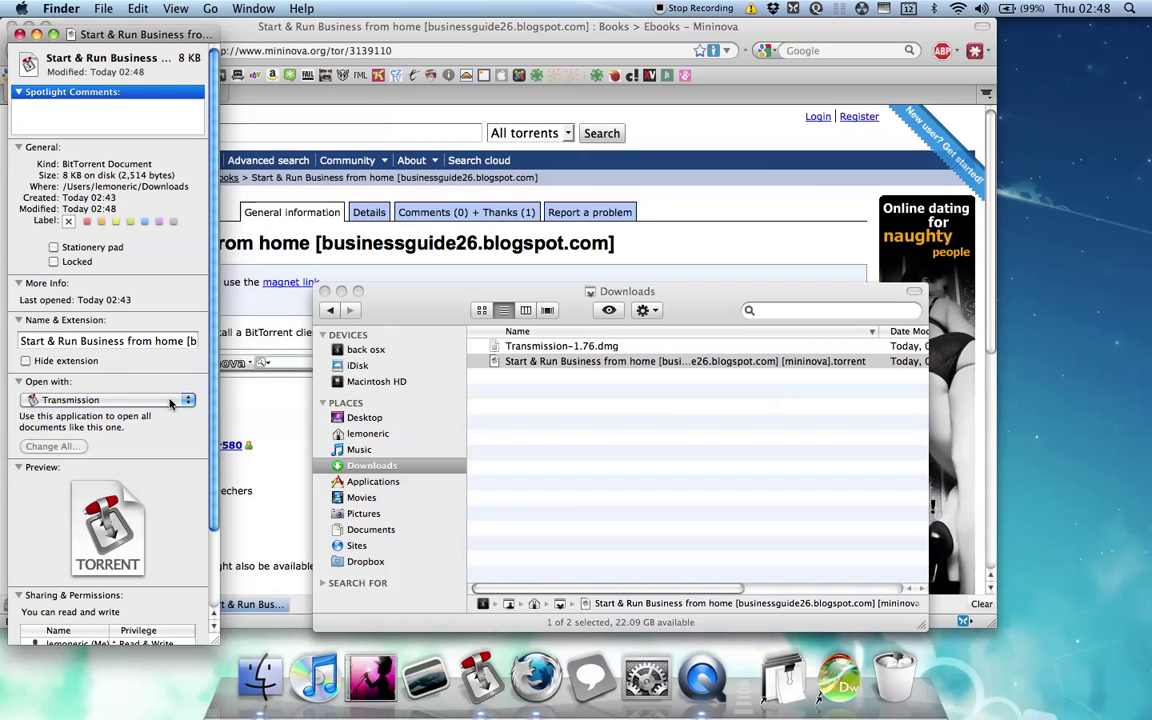
pyautogui.rightClick(612, 362)
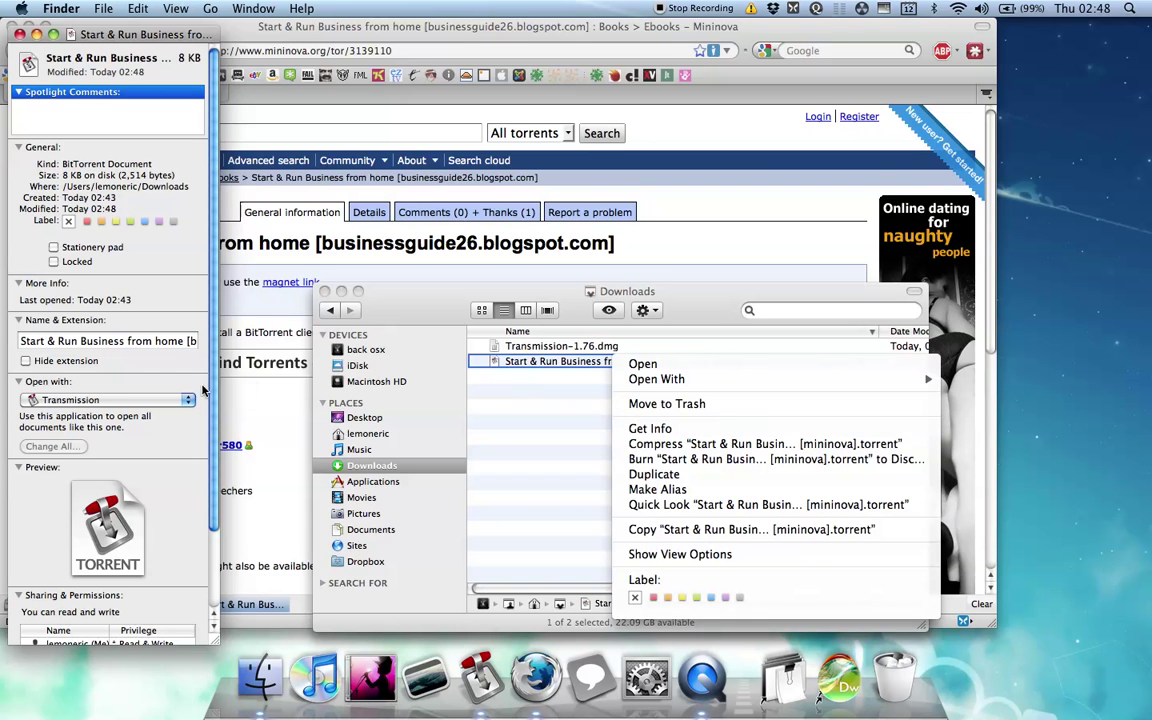
pyautogui.click(172, 392)
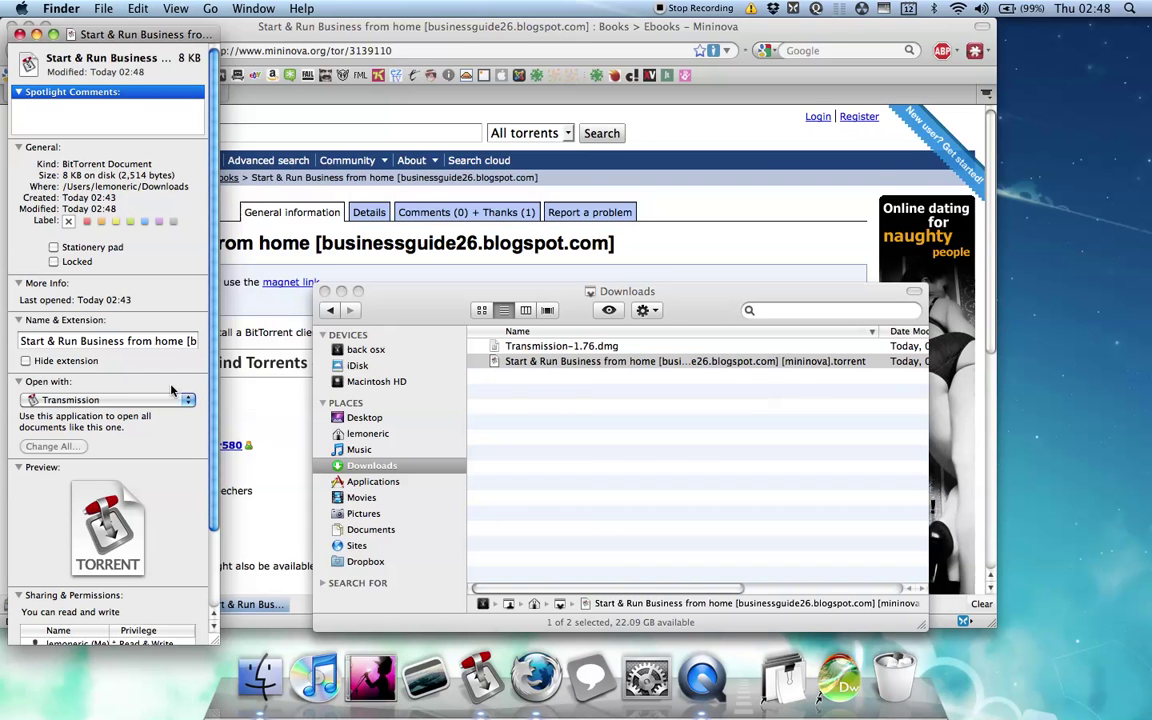
pyautogui.click(18, 382)
pyautogui.click(18, 382)
pyautogui.click(82, 401)
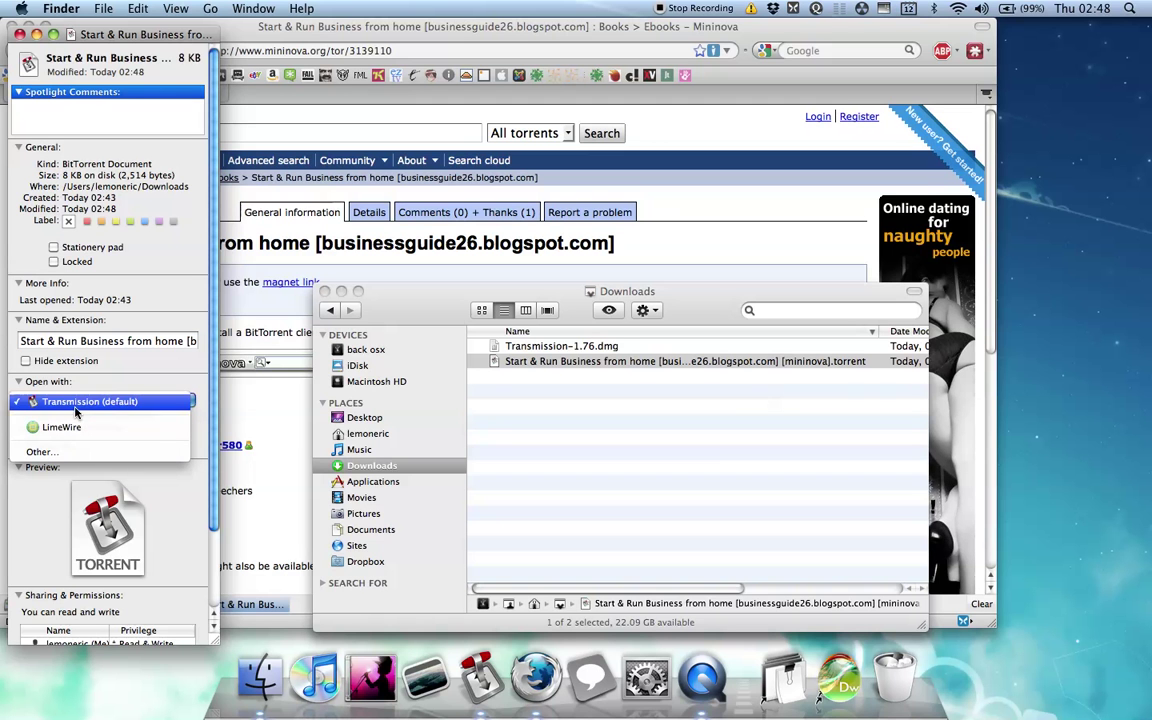
# Choose Transmission via Other…, apply it to all .torrent files with Change All, and close Info.
pyautogui.click(60, 451)
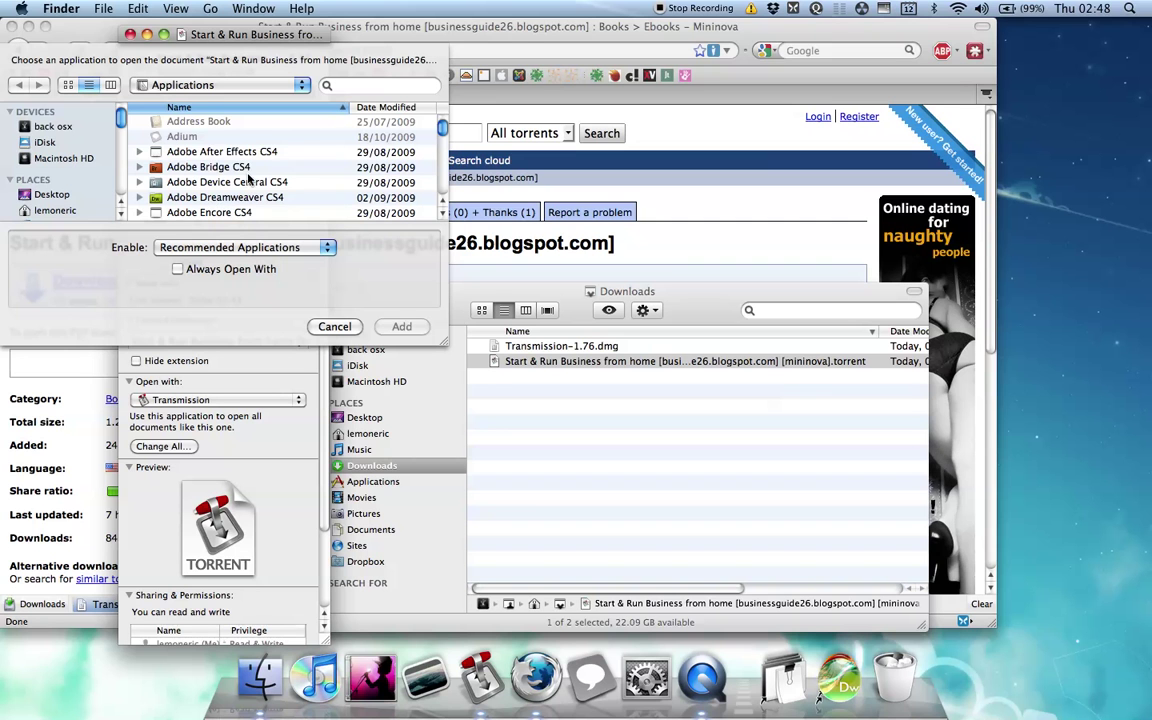
pyautogui.click(240, 182)
pyautogui.write('t')
pyautogui.scroll(-3, 240, 180)
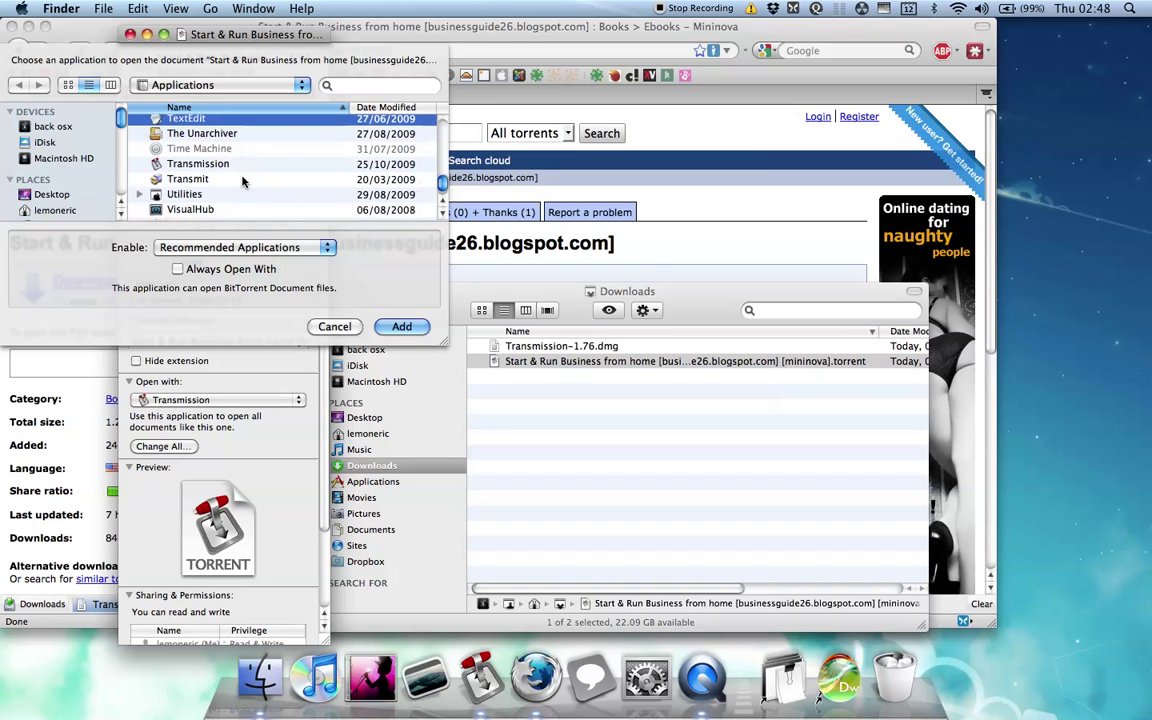
pyautogui.click(205, 162)
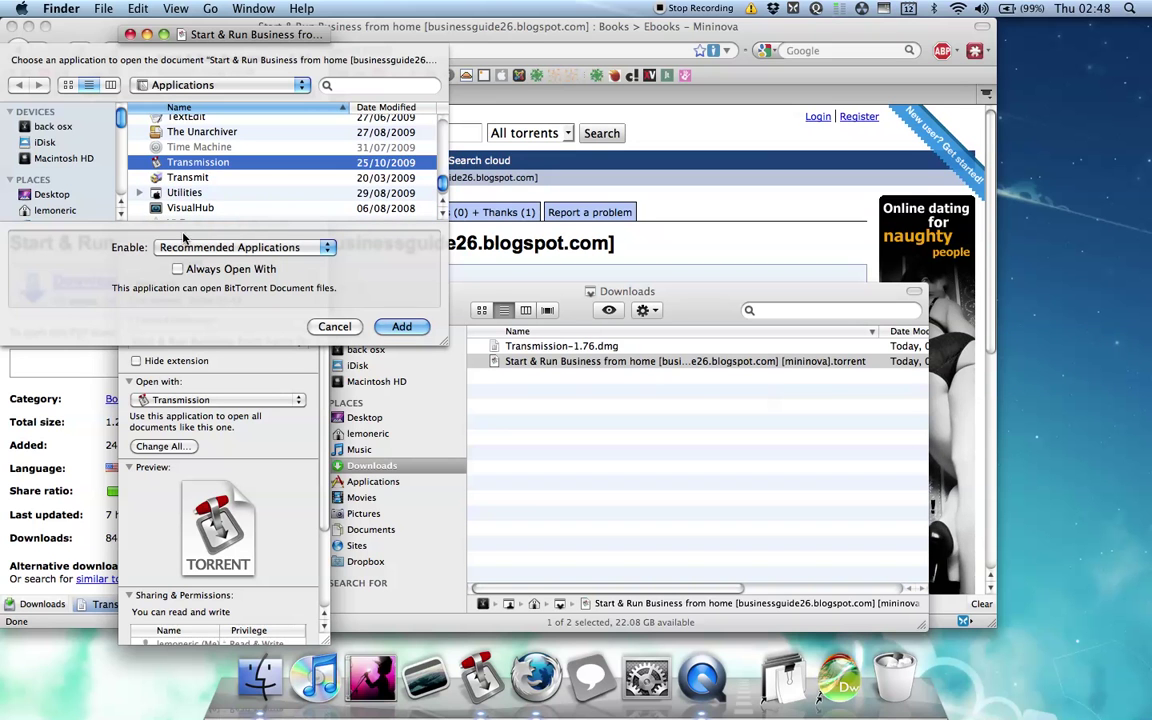
pyautogui.click(180, 270)
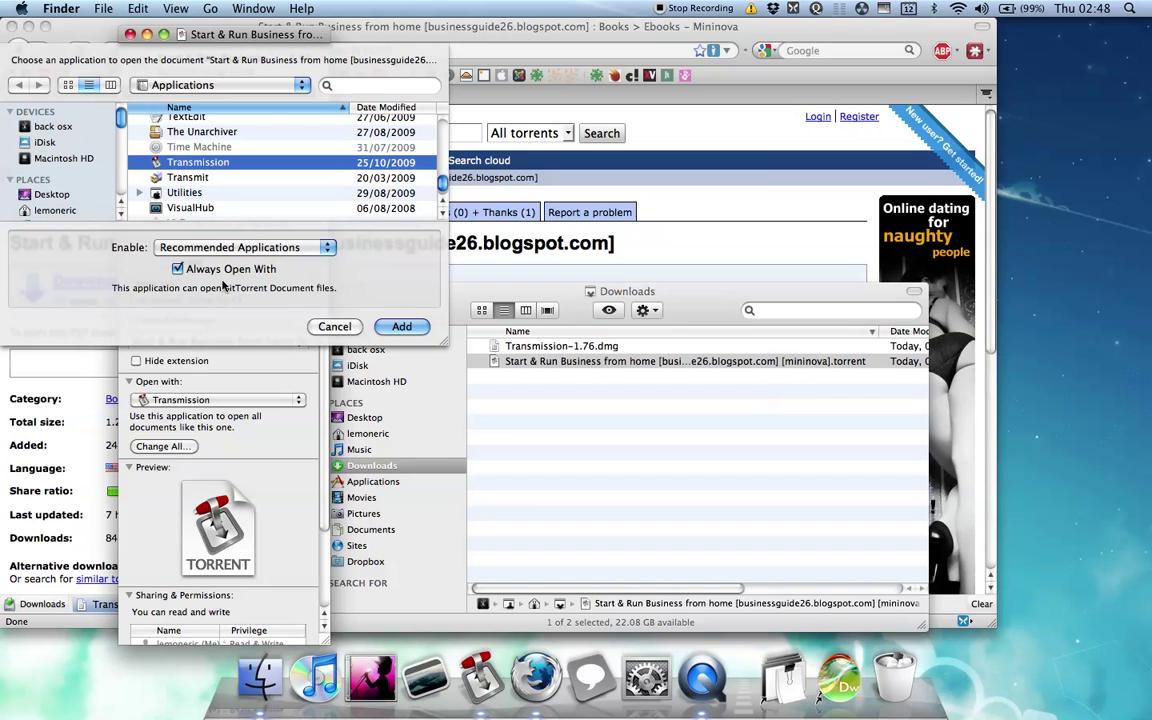
pyautogui.click(401, 327)
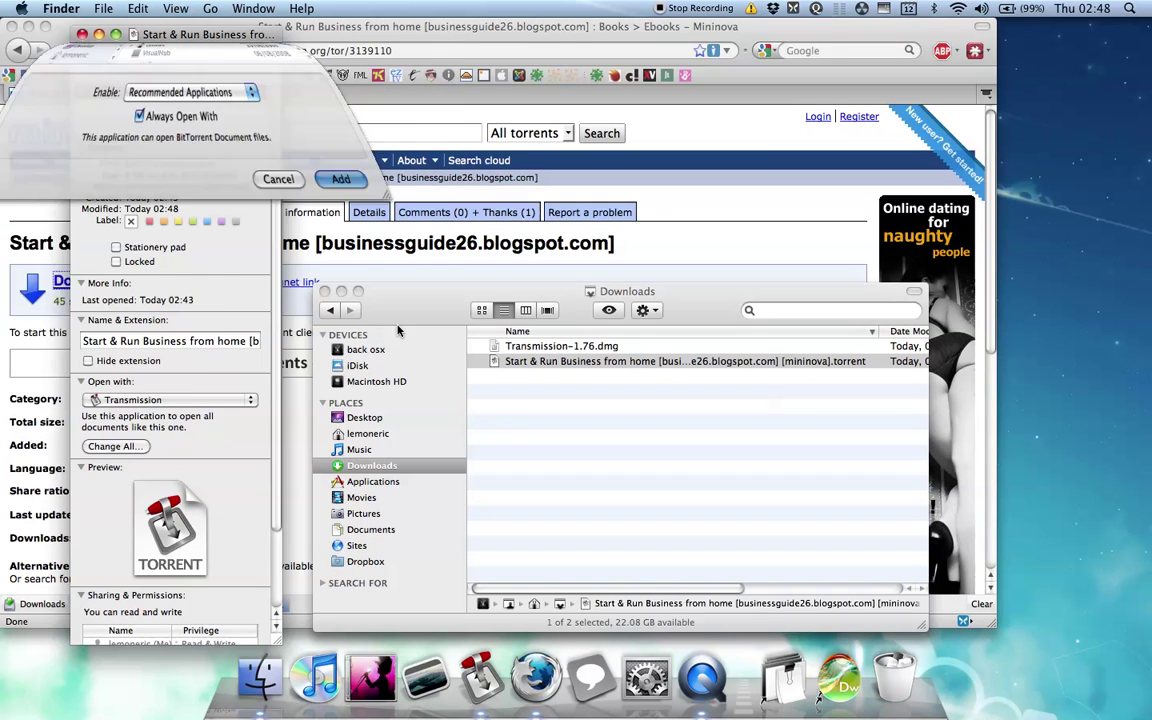
pyautogui.click(55, 448)
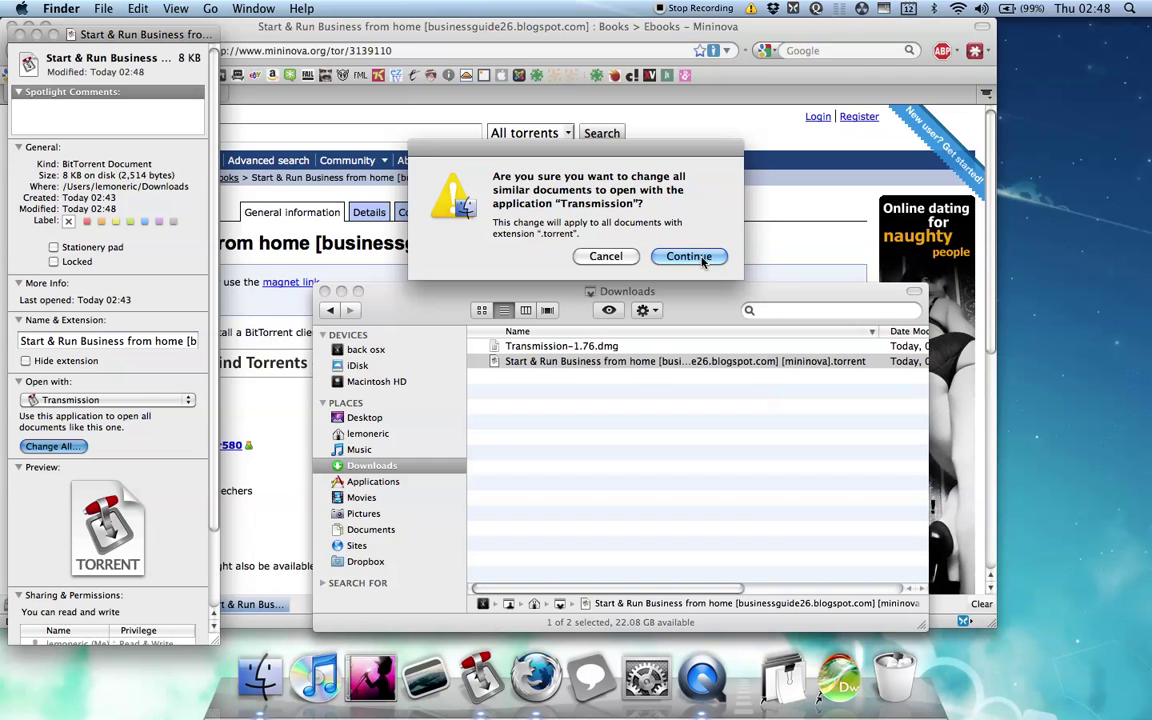
pyautogui.click(702, 258)
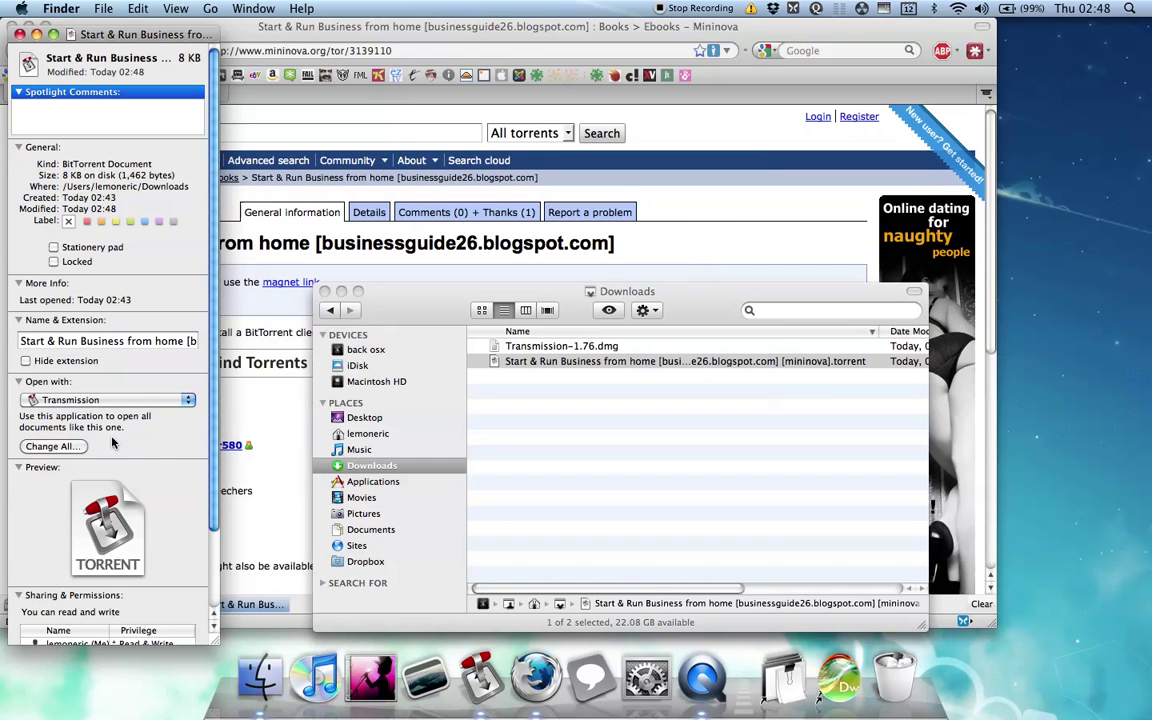
pyautogui.click(19, 34)
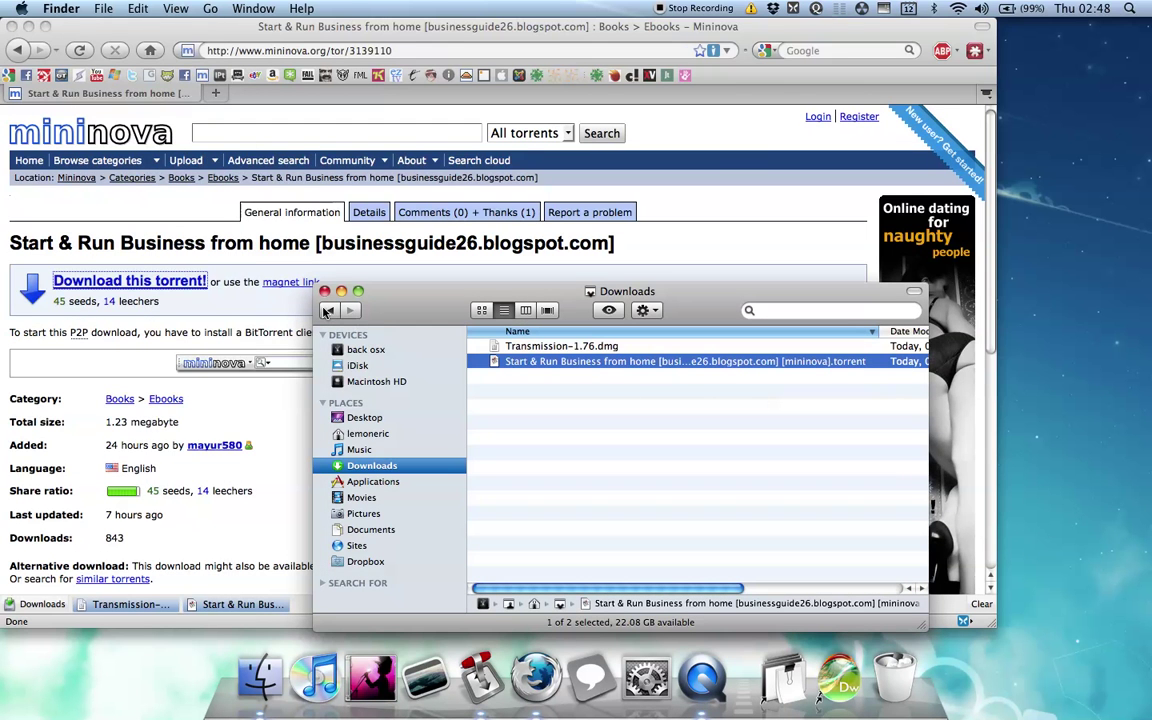
# Open the downloaded torrent in Transmission, review its three files, and add it.
pyautogui.doubleClick(543, 361)
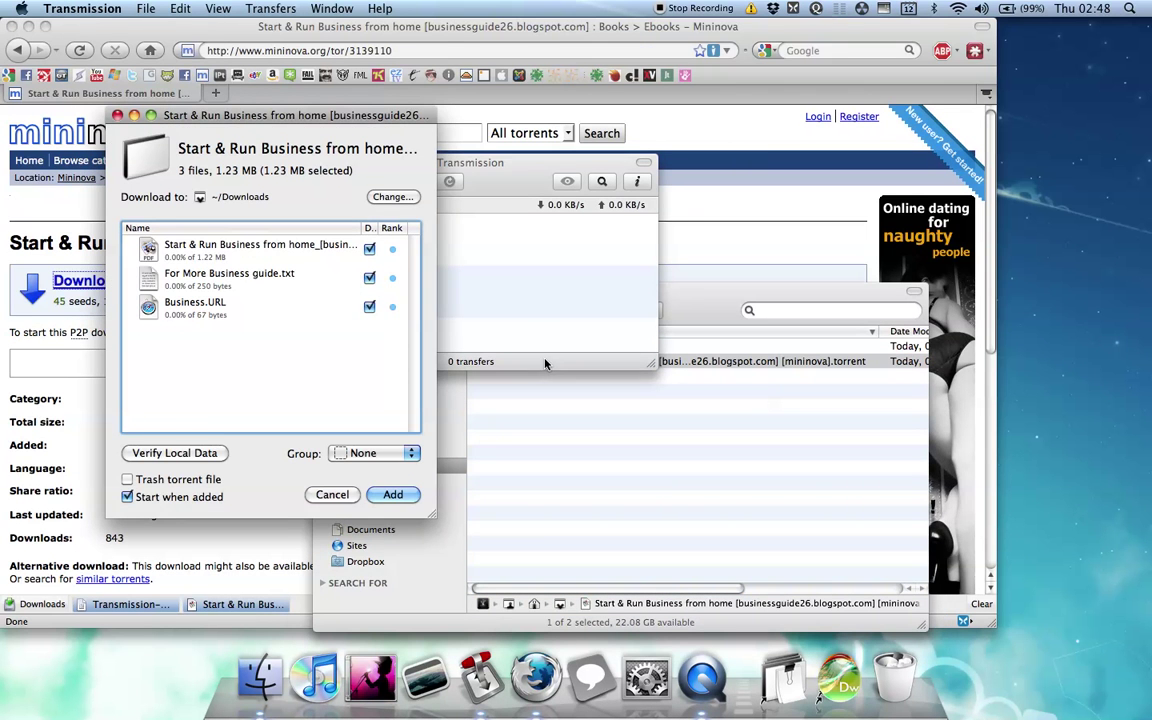
pyautogui.click(226, 253)
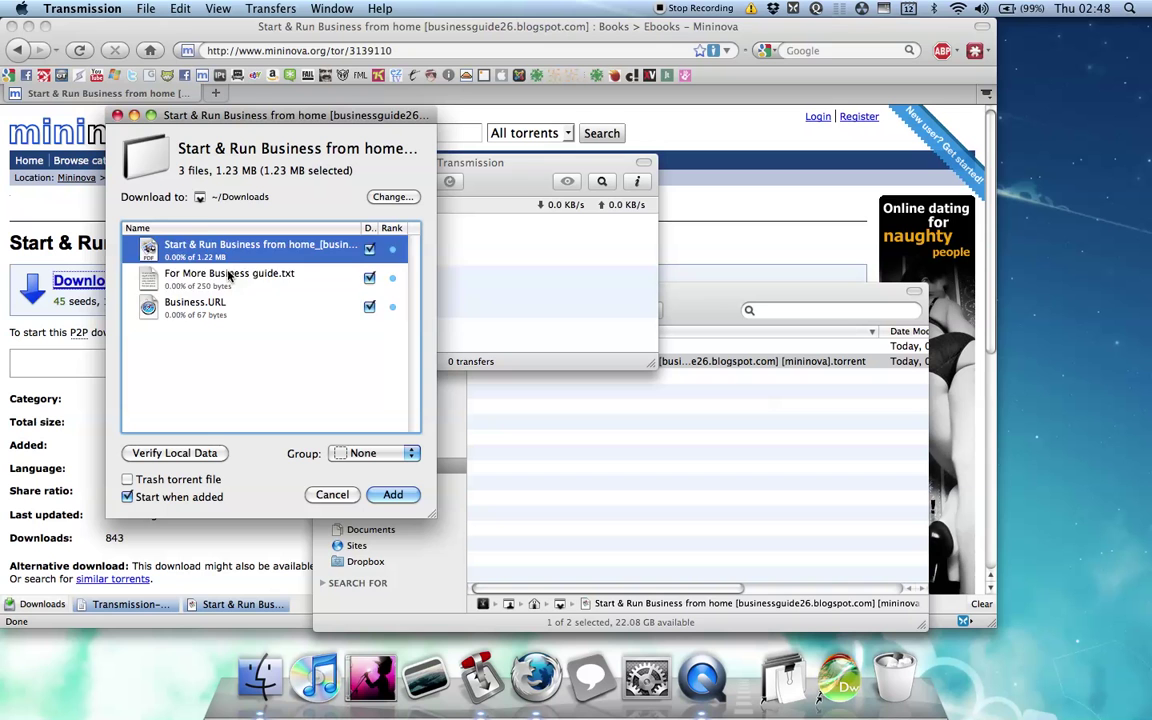
pyautogui.click(226, 276)
pyautogui.click(226, 303)
pyautogui.click(228, 278)
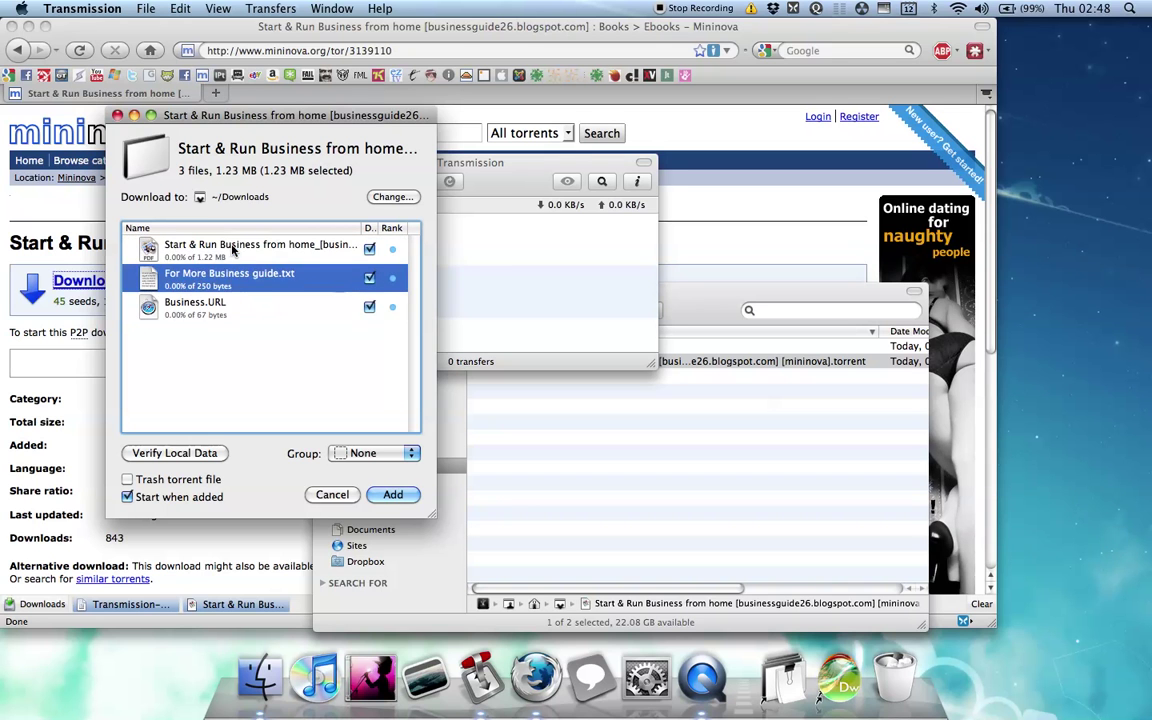
pyautogui.click(213, 246)
pyautogui.click(215, 272)
pyautogui.click(227, 306)
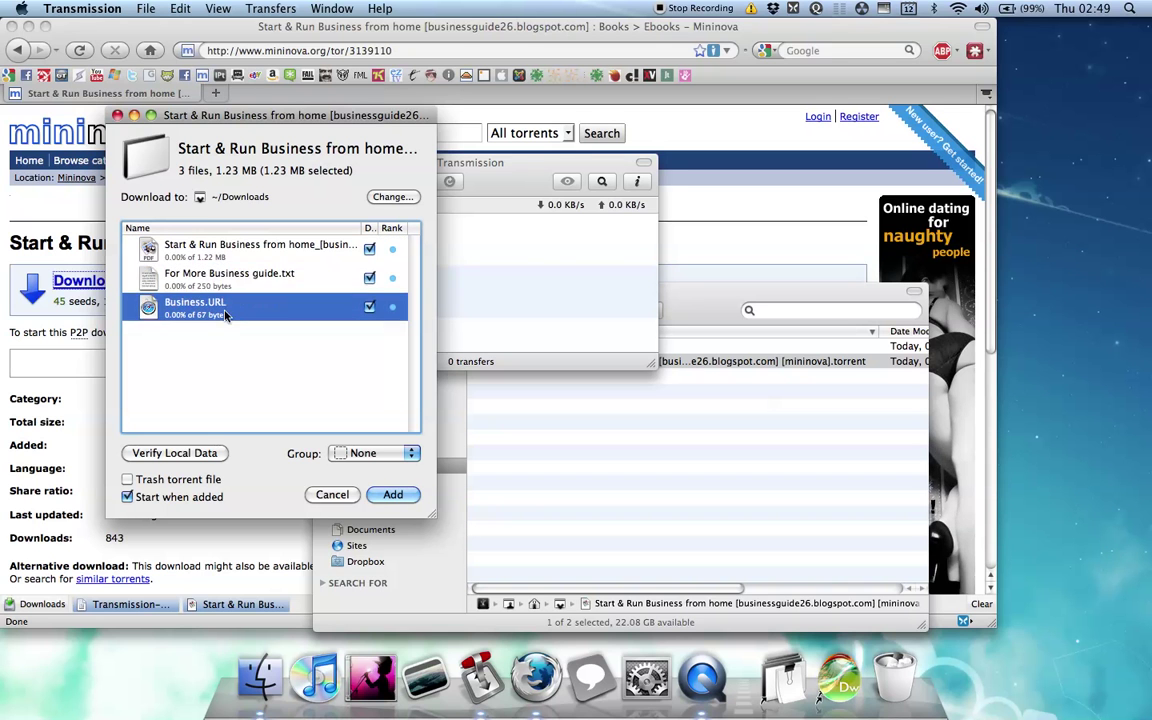
pyautogui.click(231, 278)
pyautogui.click(236, 247)
pyautogui.click(235, 277)
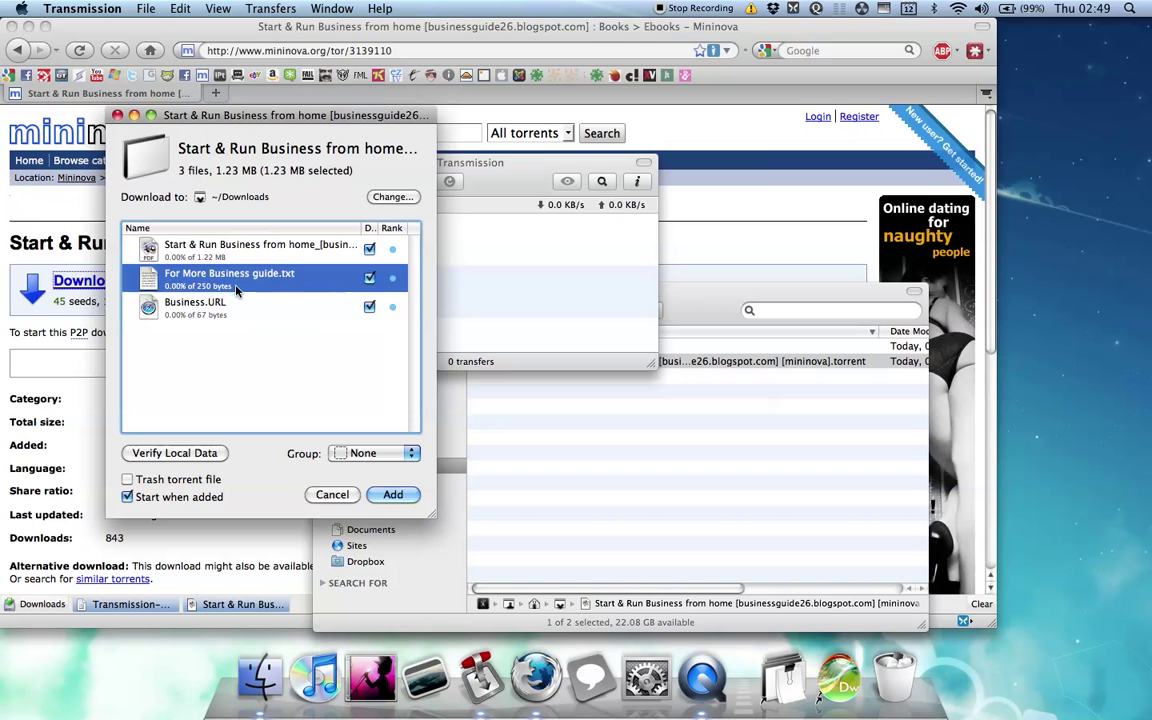
pyautogui.click(232, 305)
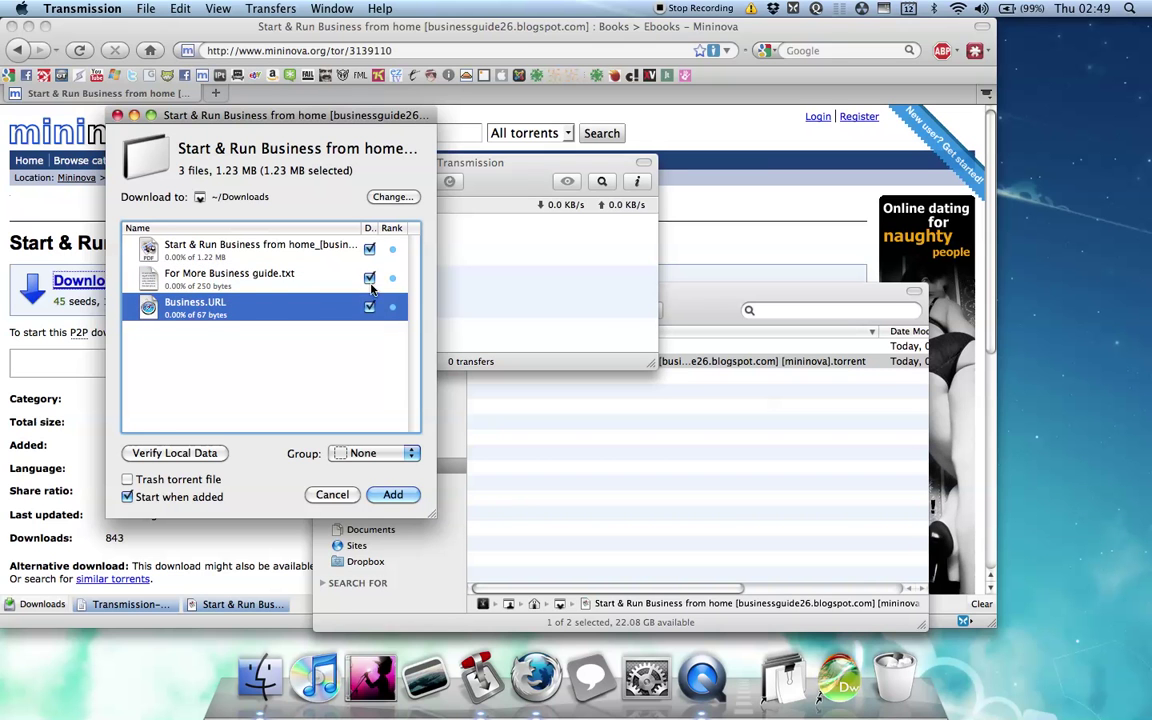
pyautogui.click(371, 281)
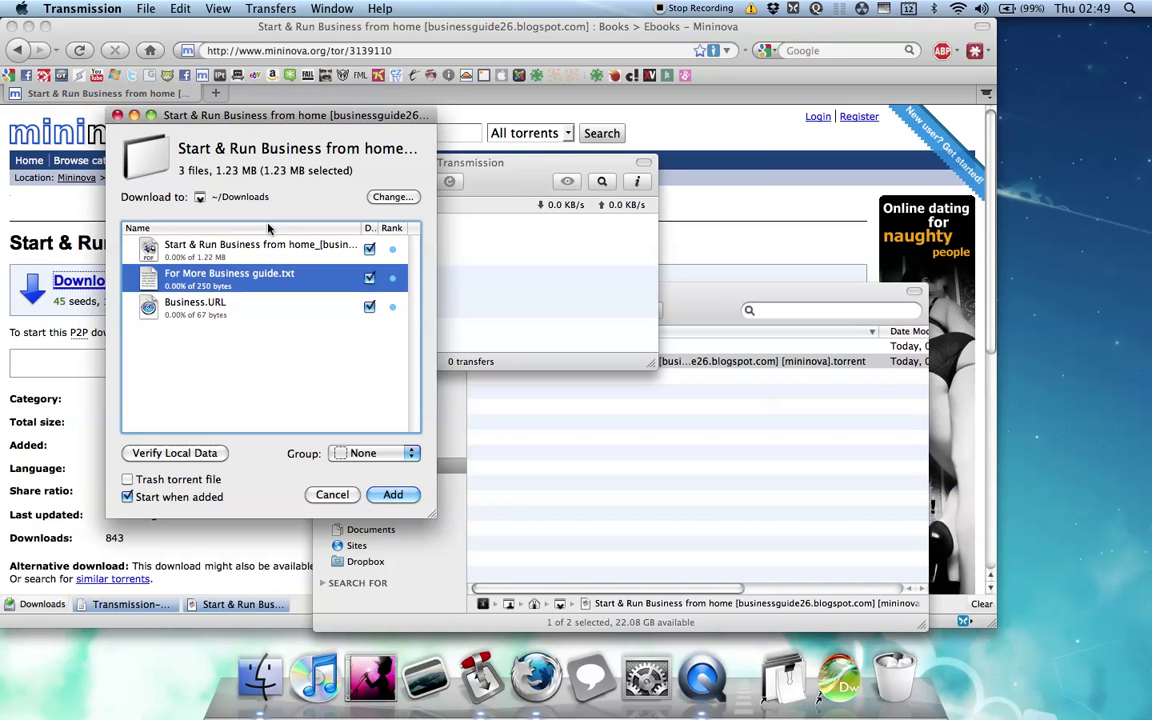
pyautogui.click(390, 498)
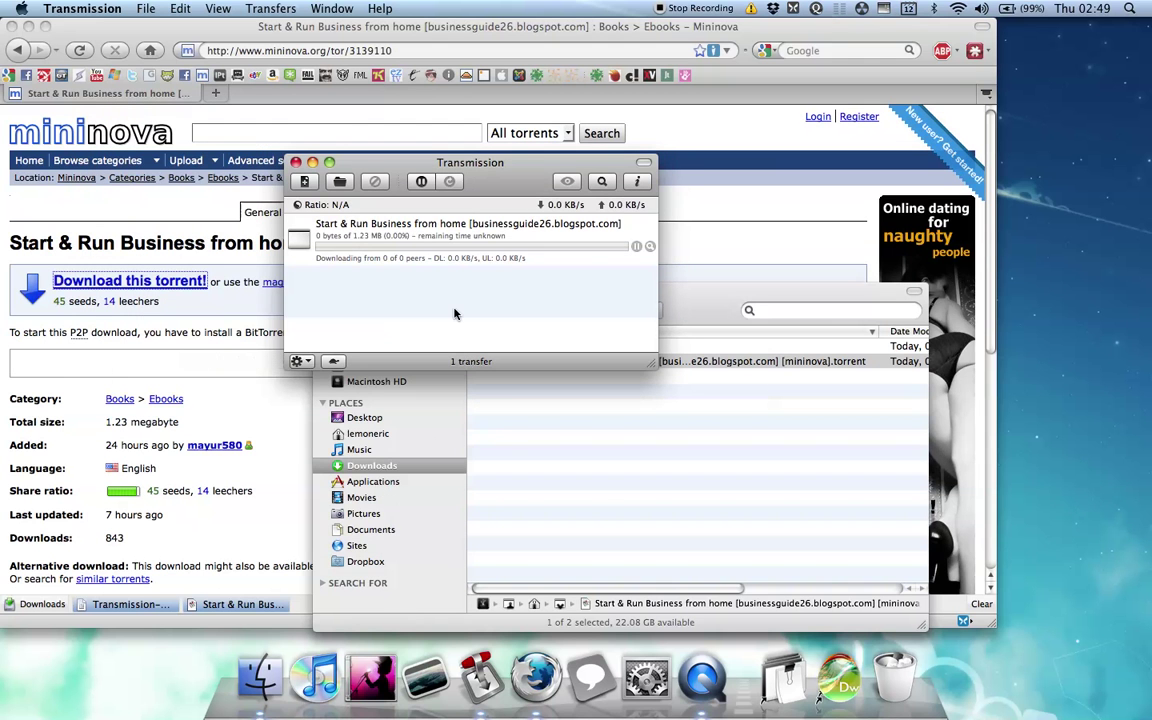
# Minimize the Downloads window and open Transmission's Preferences.
pyautogui.click(598, 504)
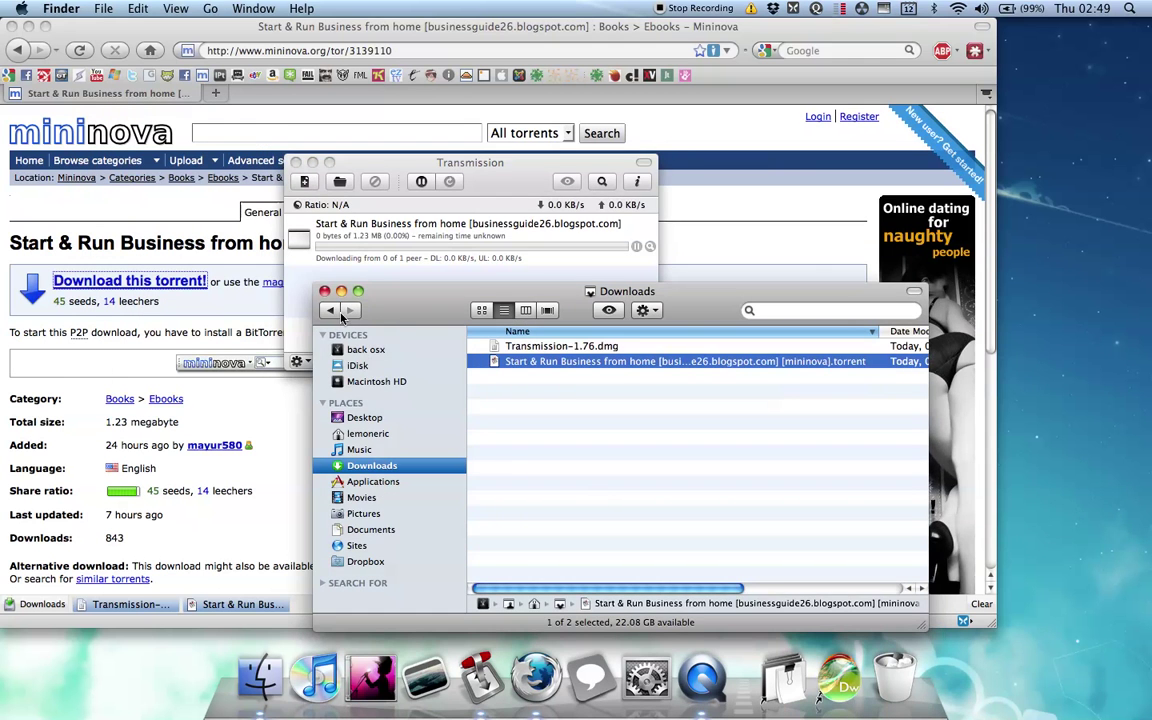
pyautogui.click(340, 292)
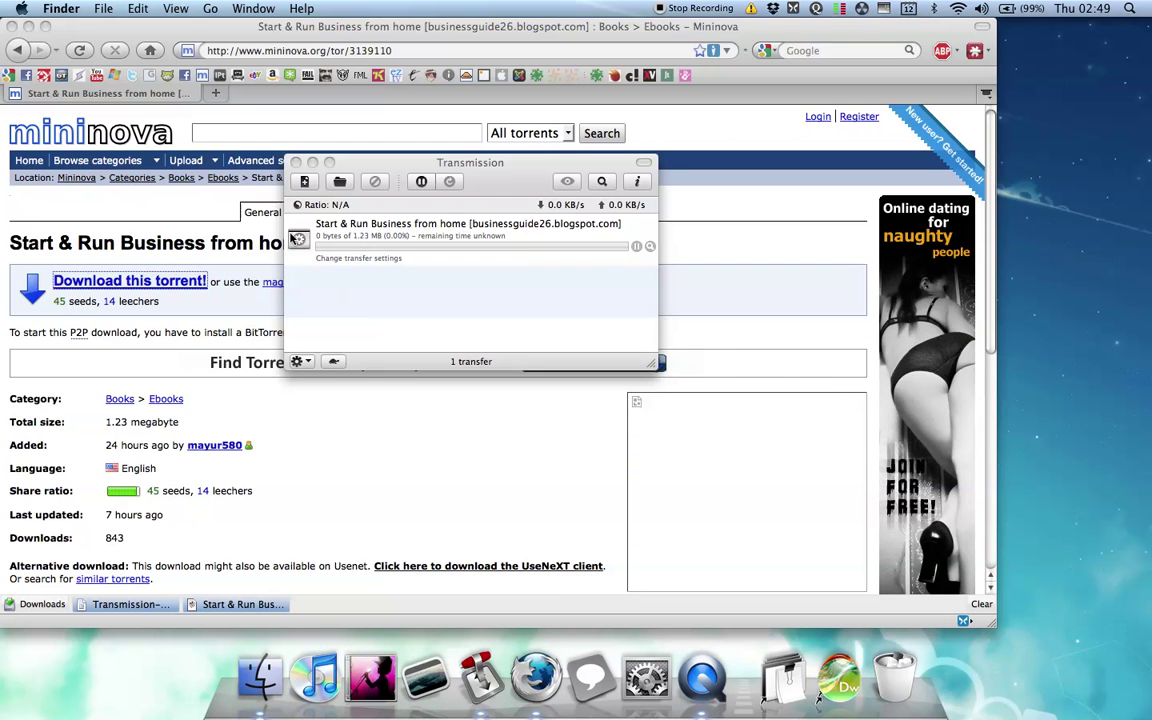
pyautogui.click(340, 163)
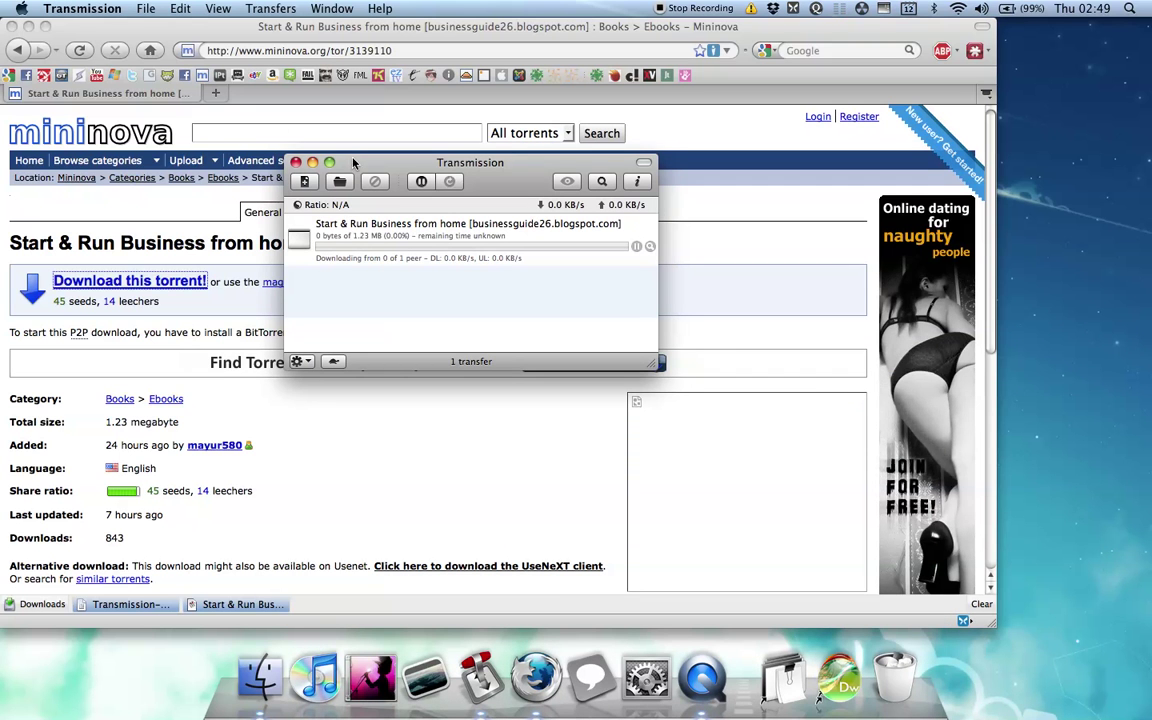
pyautogui.click(126, 9)
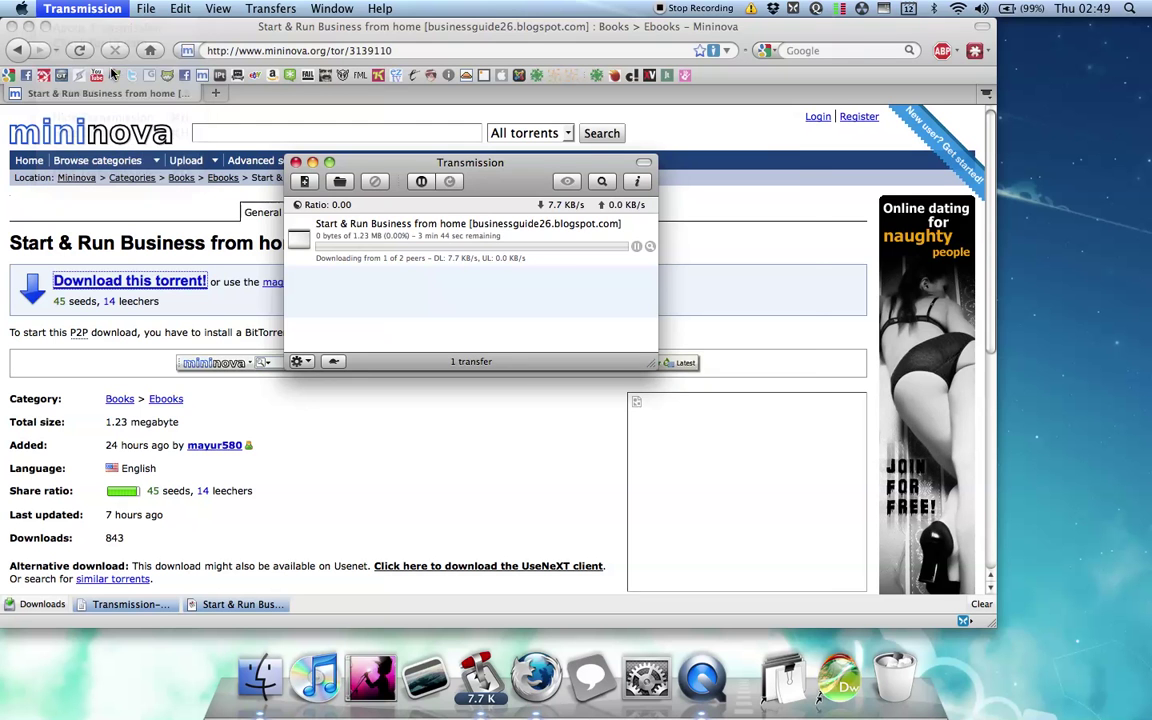
pyautogui.press('super+comma')
pyautogui.moveTo(541, 111); pyautogui.dragTo(710, 347)
pyautogui.click(626, 370)
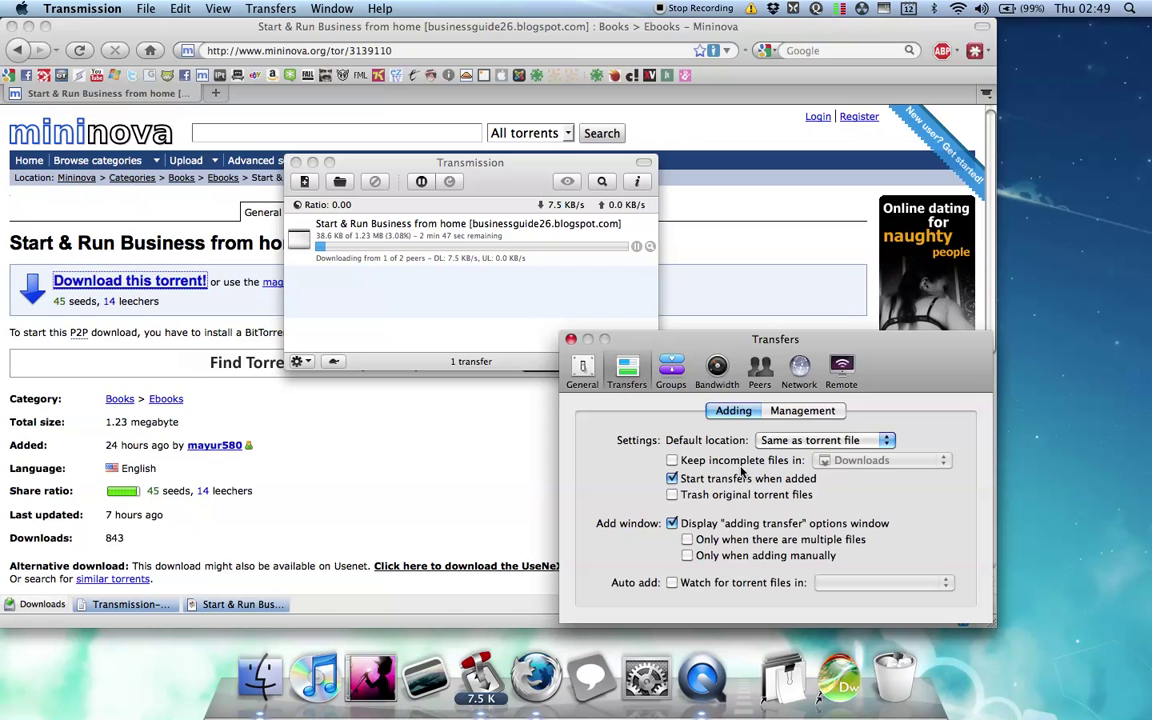
pyautogui.click(717, 370)
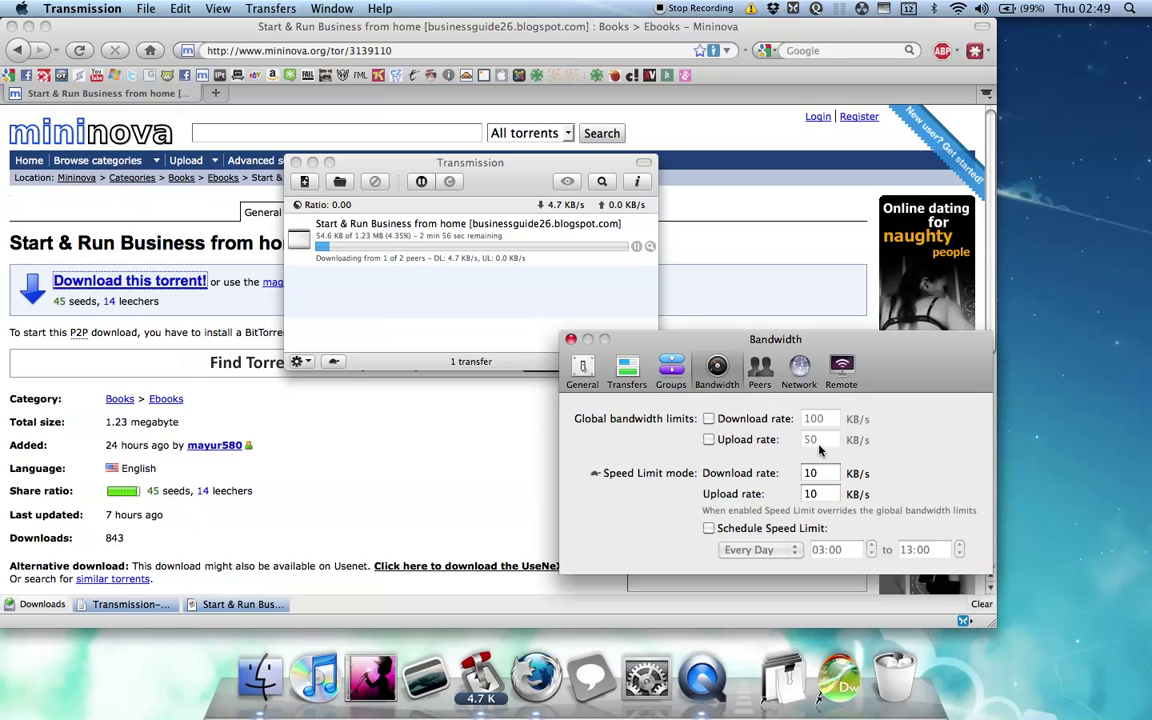
pyautogui.click(818, 473)
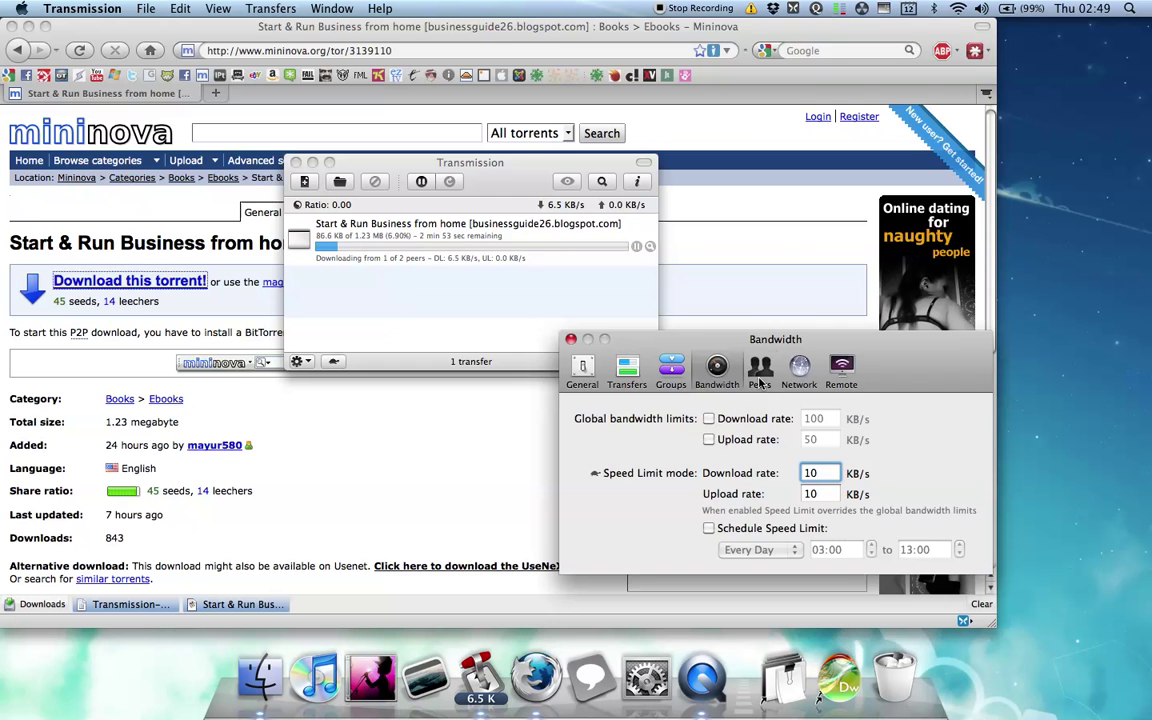
pyautogui.click(759, 380)
pyautogui.doubleClick(841, 419)
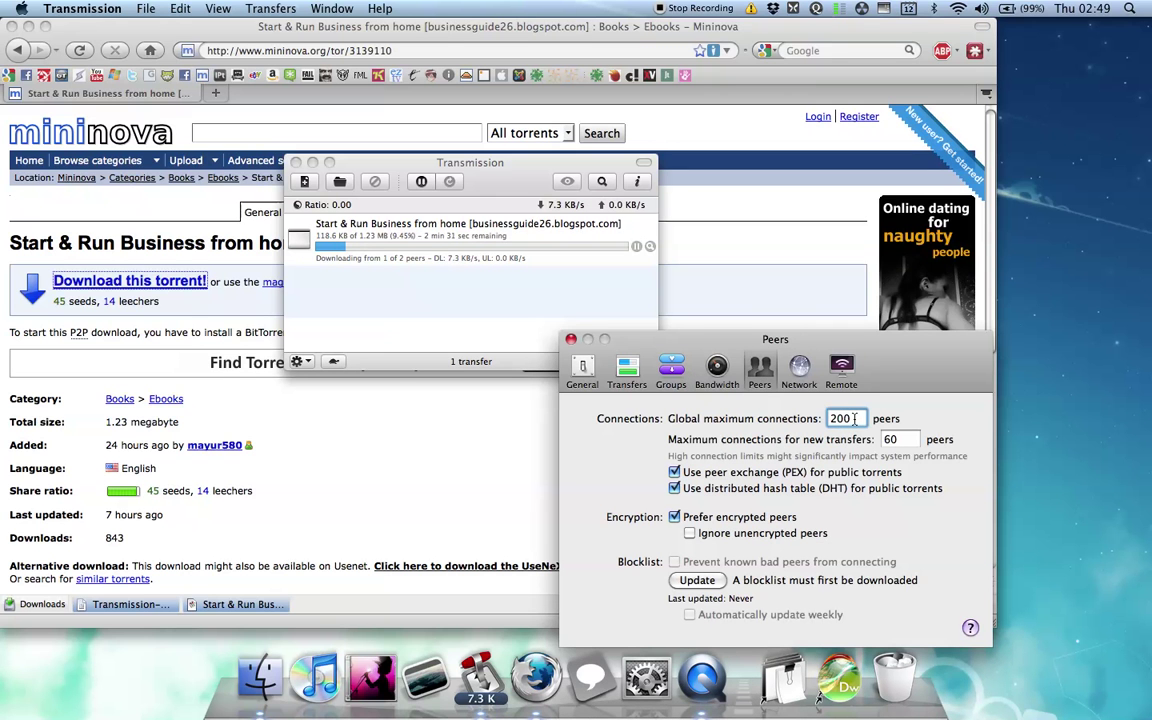
pyautogui.click(899, 440)
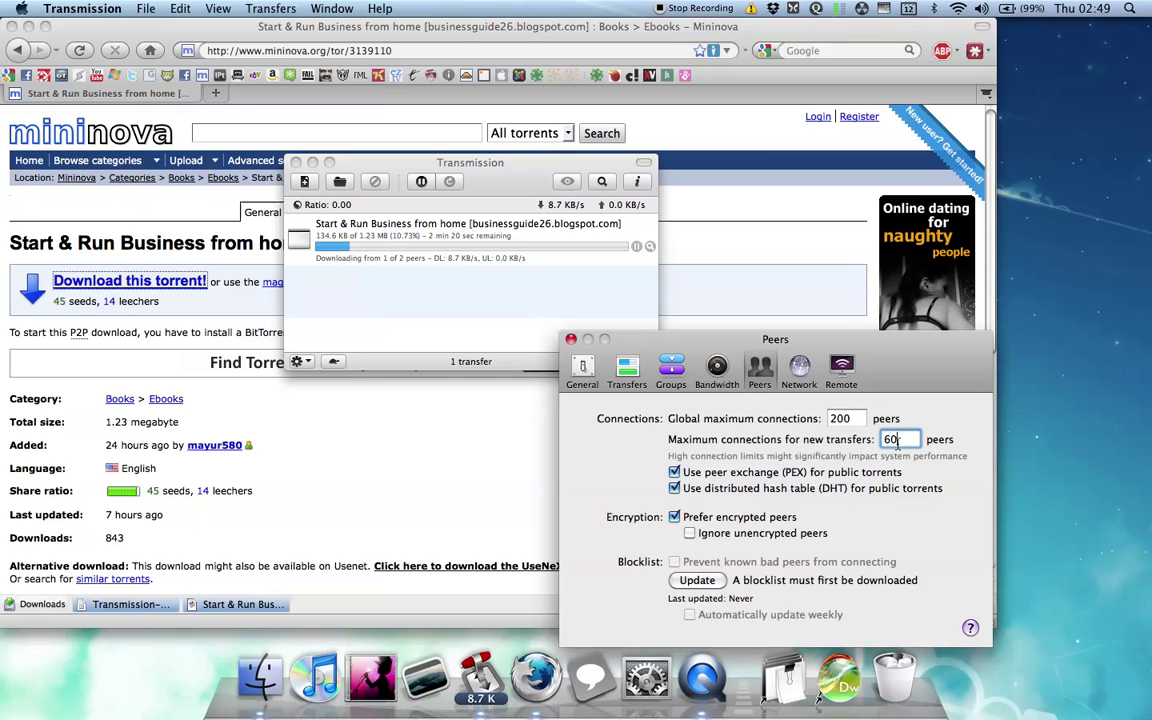
pyautogui.doubleClick(841, 418)
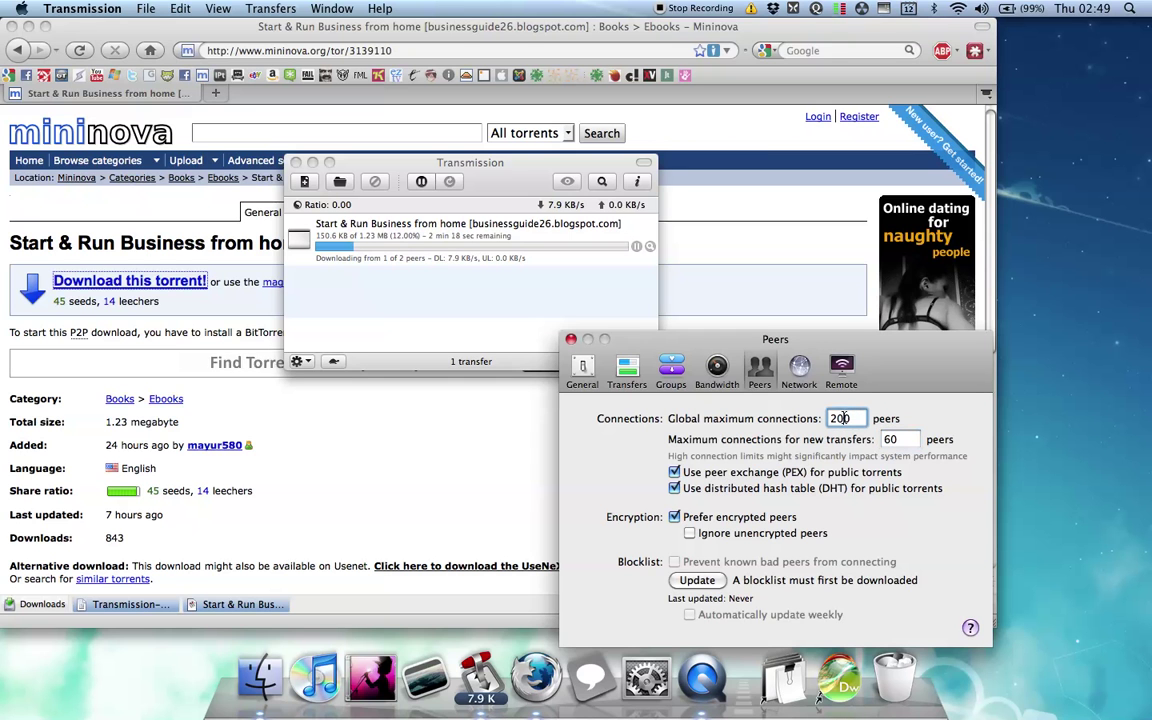
pyautogui.click(717, 378)
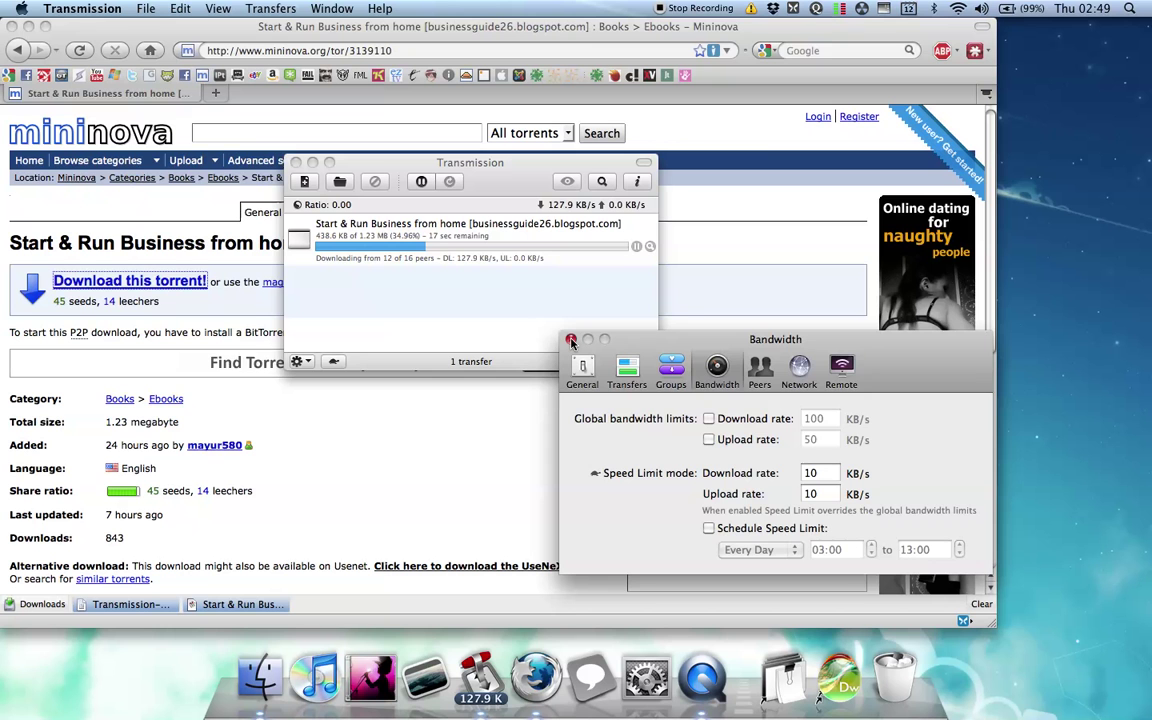
pyautogui.click(571, 341)
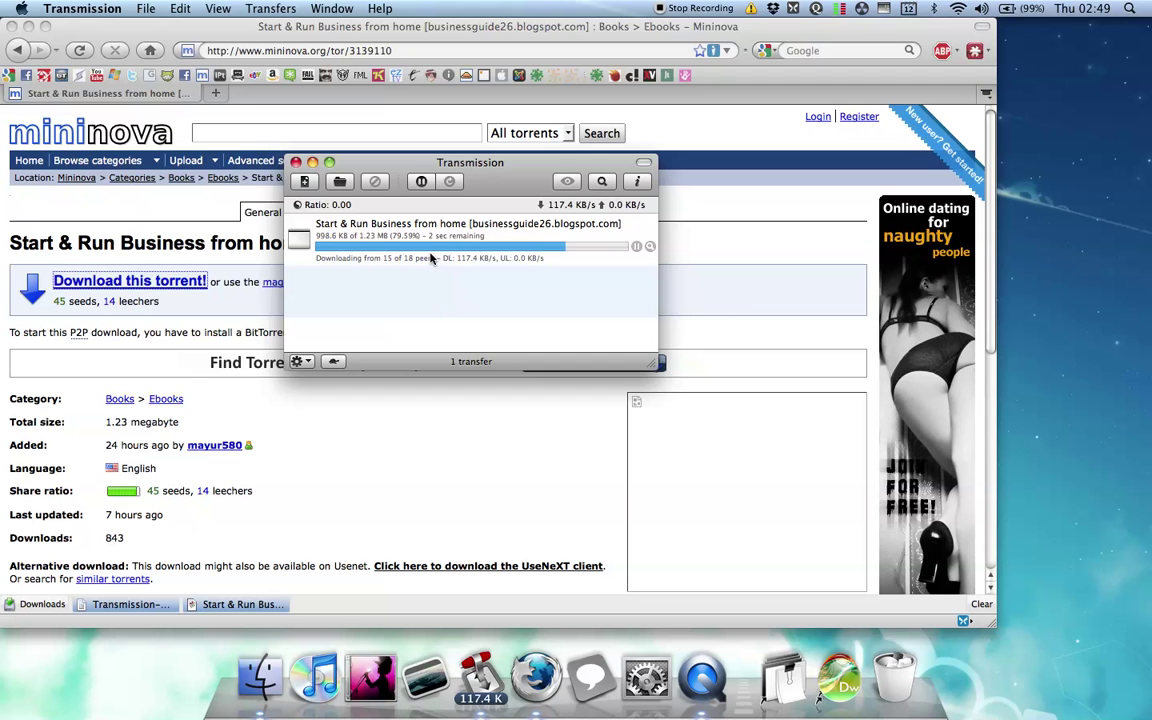
# Select the Start & Run Business transfer and wait until it shows Seeding.
pyautogui.click(530, 246)
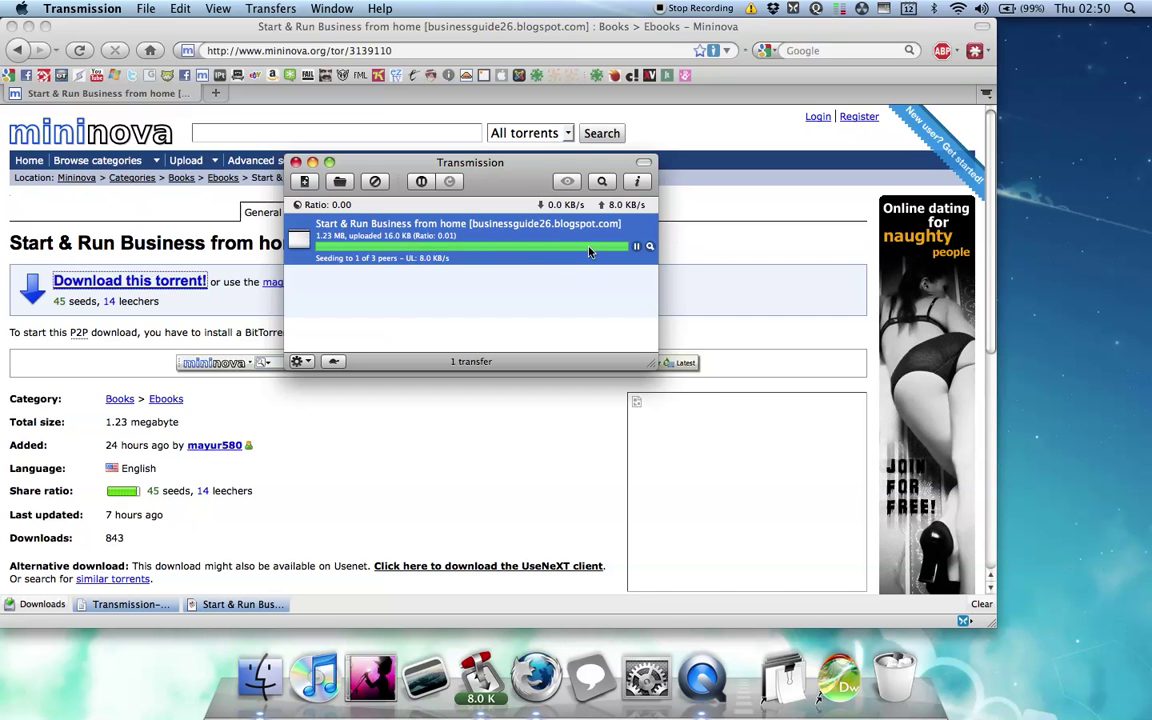
# Reveal the torrent's downloaded folder in Finder and Quick Look its PDF.
pyautogui.click(650, 246)
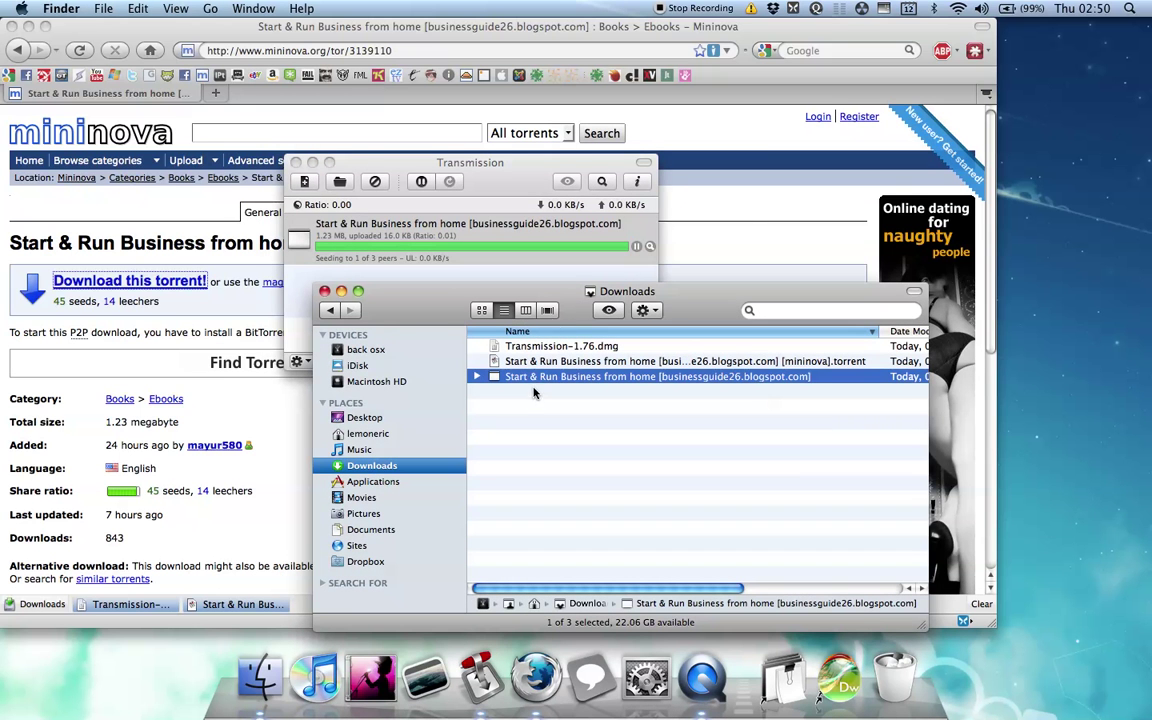
pyautogui.doubleClick(517, 377)
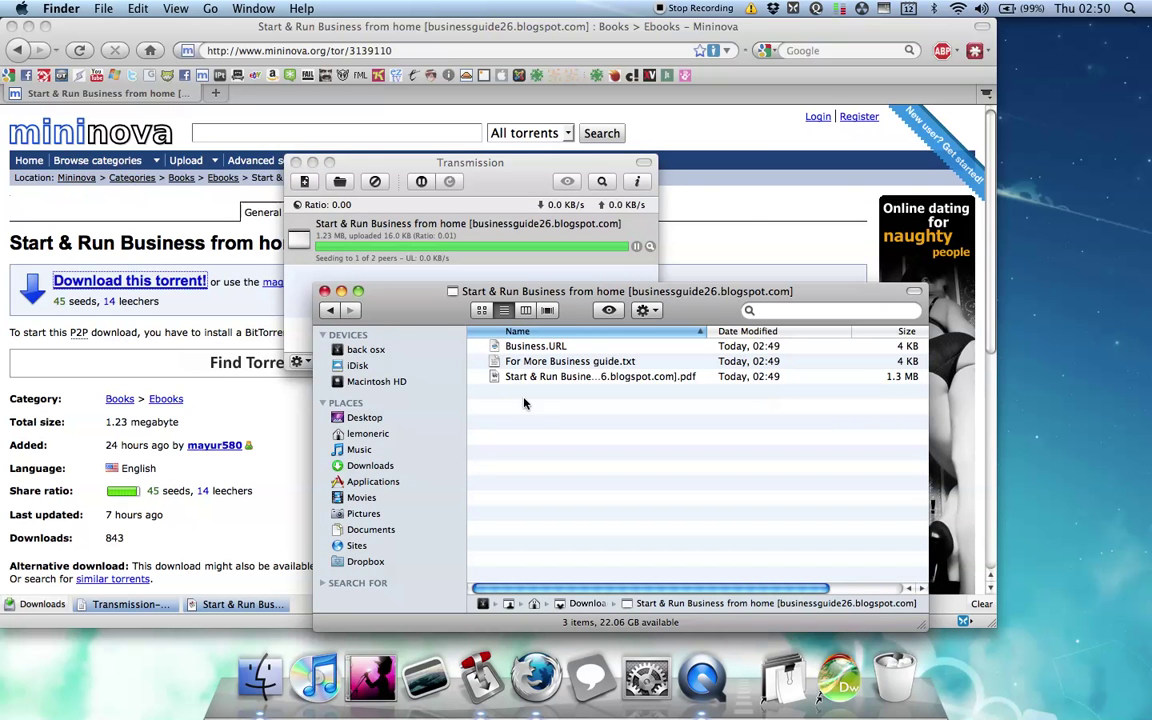
pyautogui.click(561, 378)
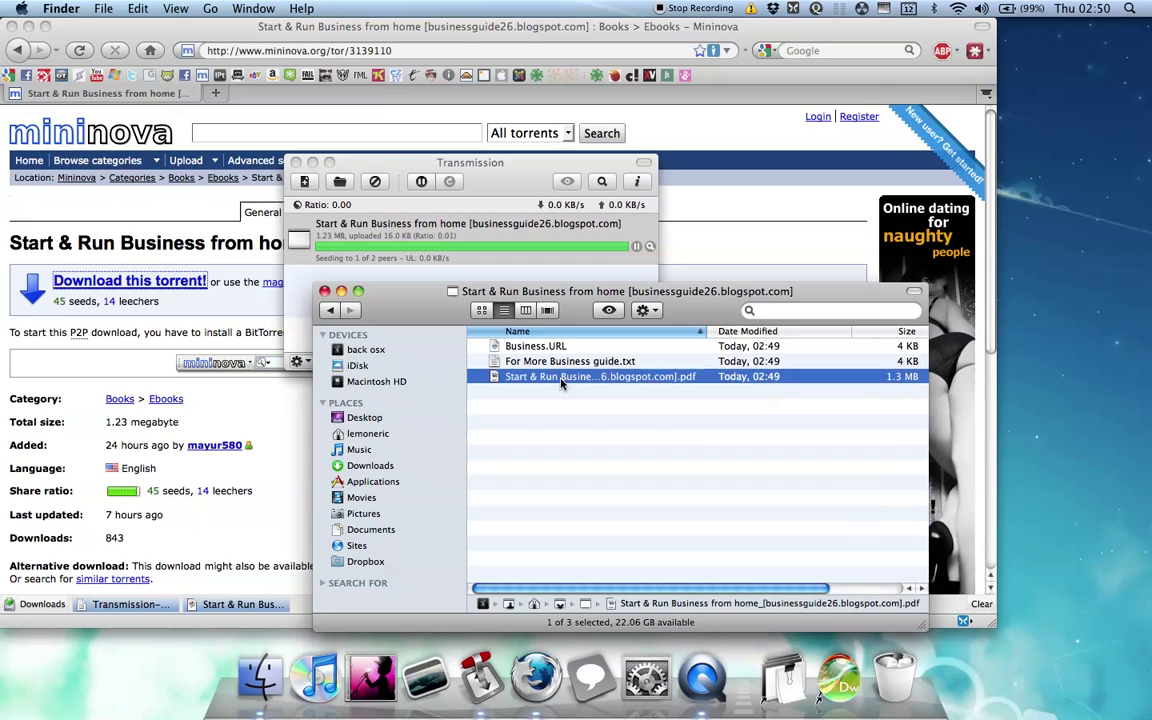
pyautogui.press('space')
pyautogui.press('space')
pyautogui.click(327, 312)
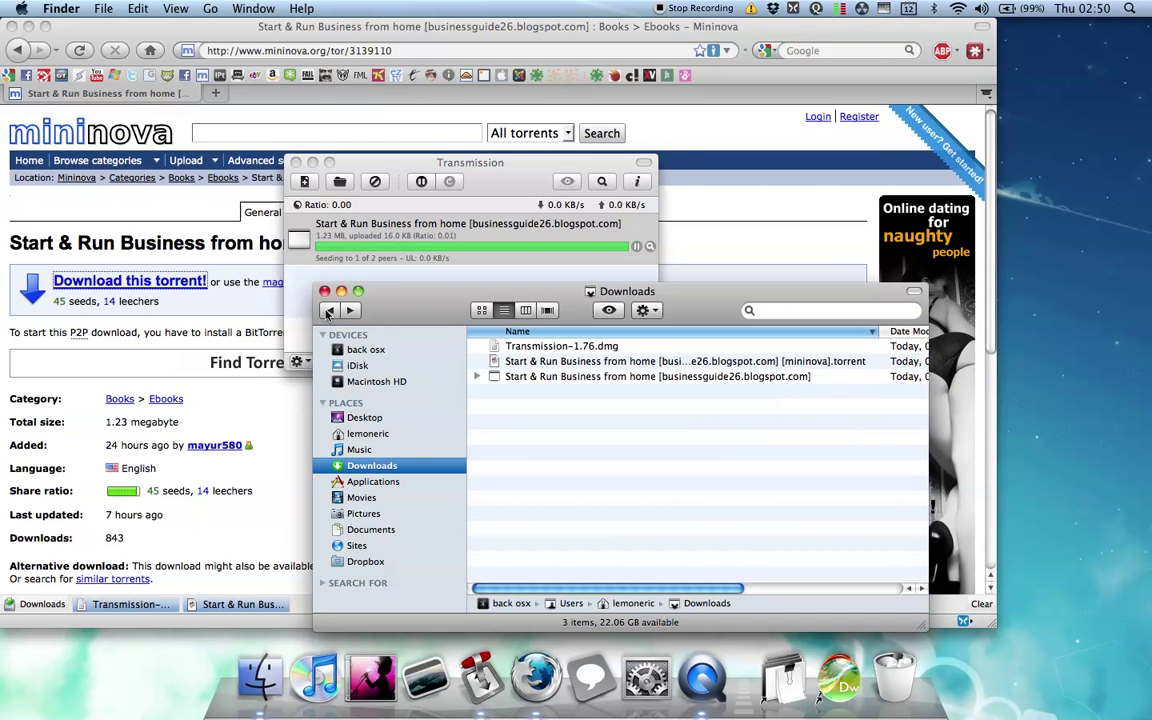
# Pause the seeding torrent in Transmission's transfer list.
pyautogui.click(385, 260)
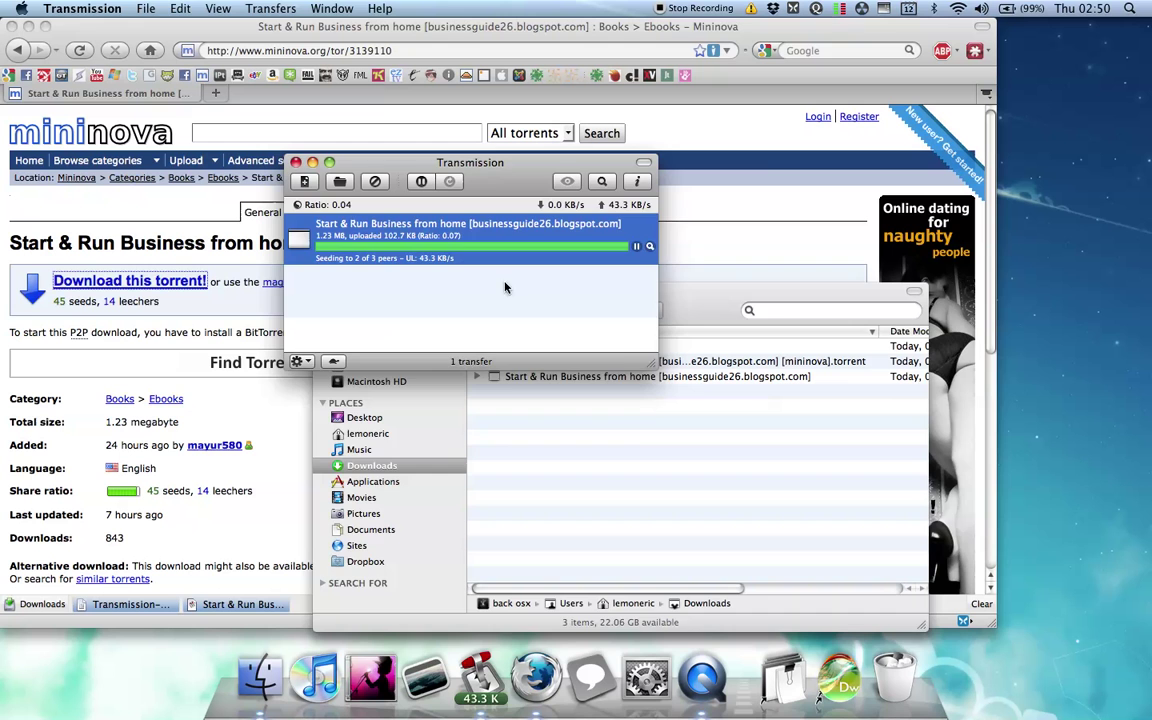
pyautogui.click(624, 393)
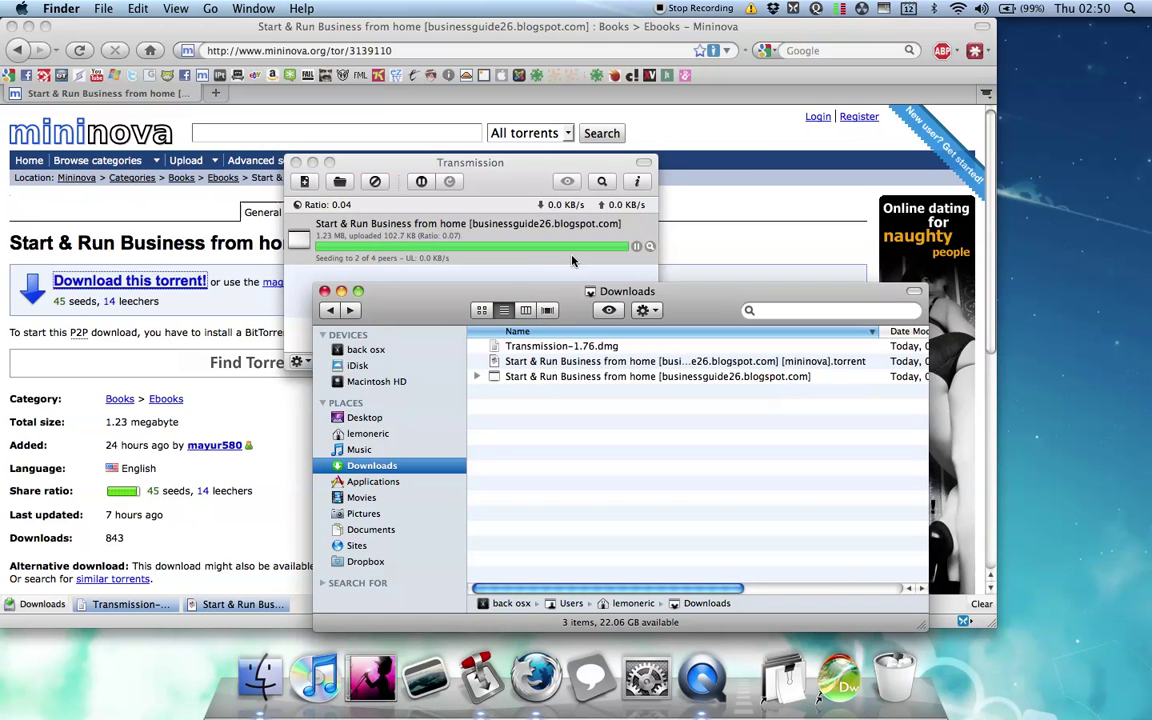
pyautogui.click(514, 229)
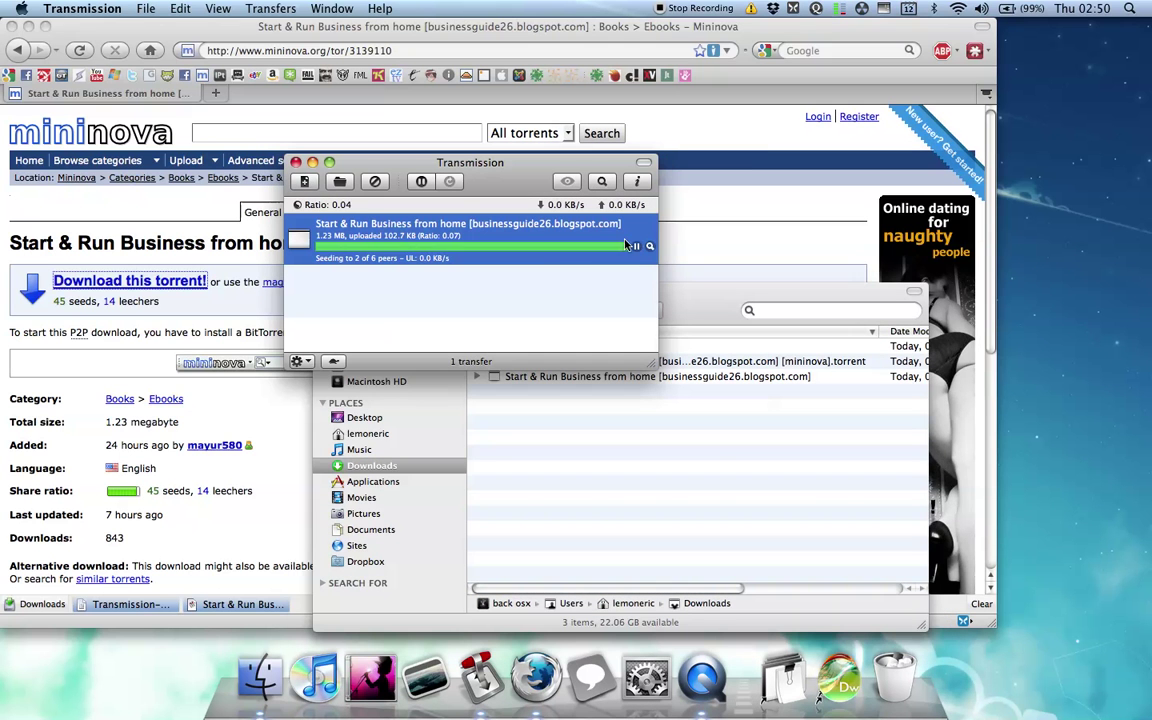
pyautogui.click(634, 245)
pyautogui.click(540, 289)
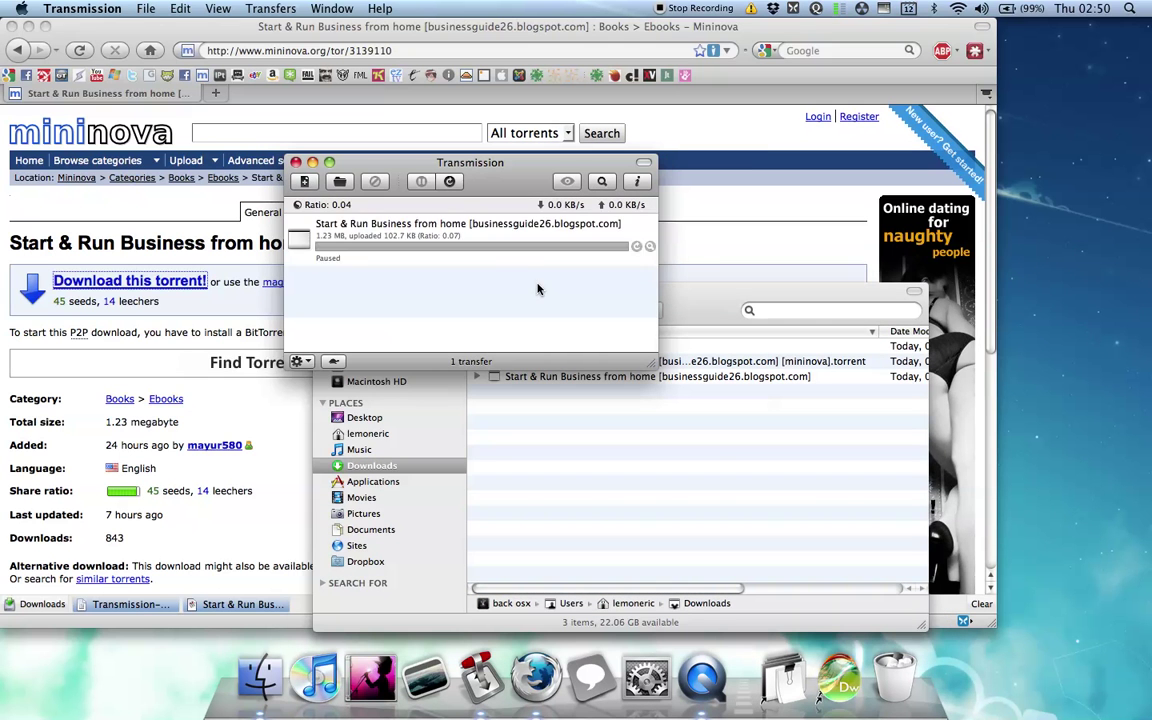
pyautogui.click(634, 247)
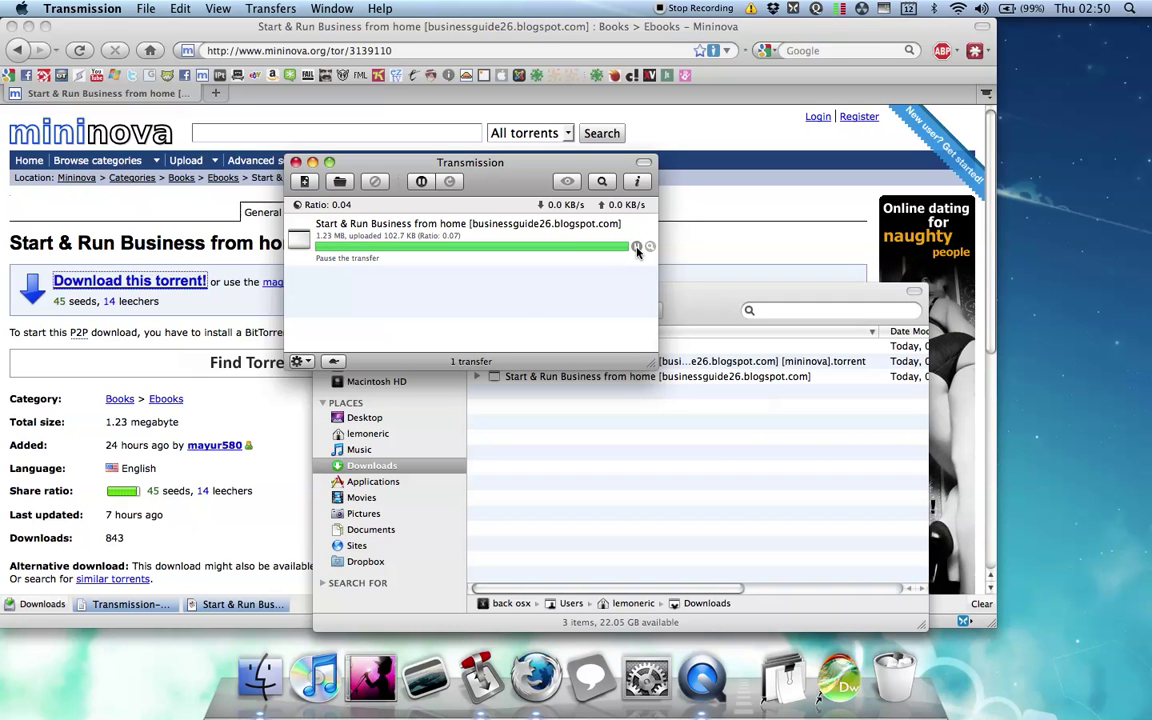
pyautogui.click(636, 247)
# Check the downloaded .torrent file in Downloads, then close the Downloads window.
pyautogui.click(592, 425)
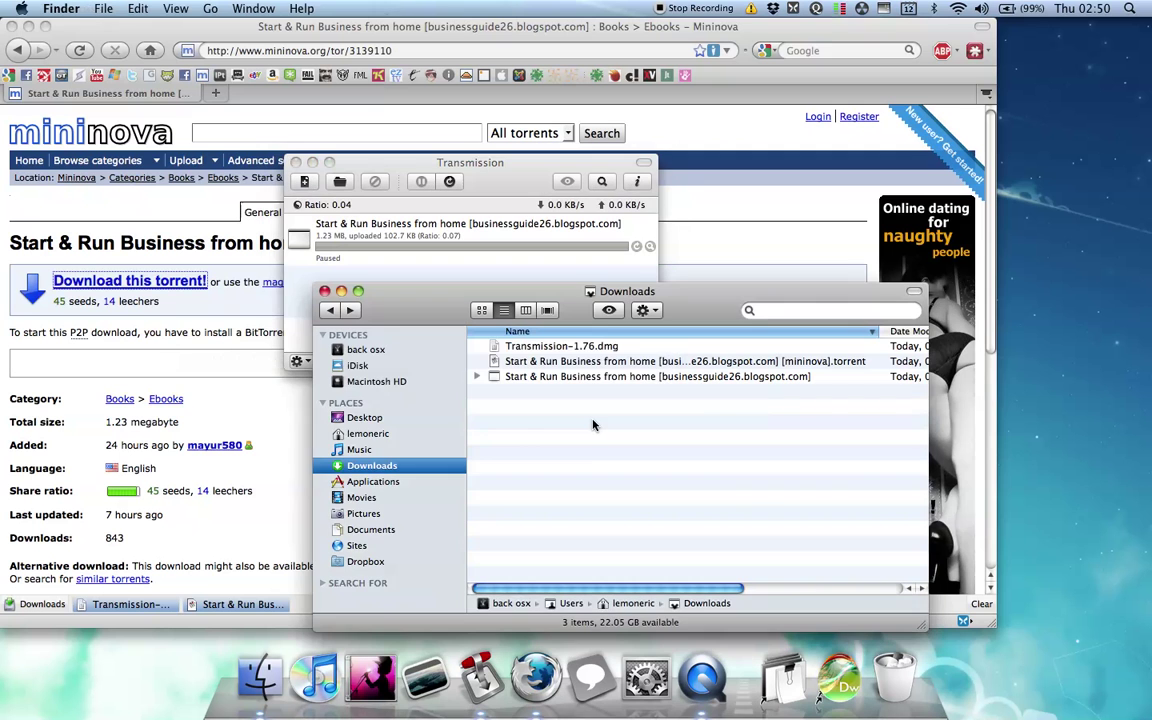
pyautogui.click(697, 365)
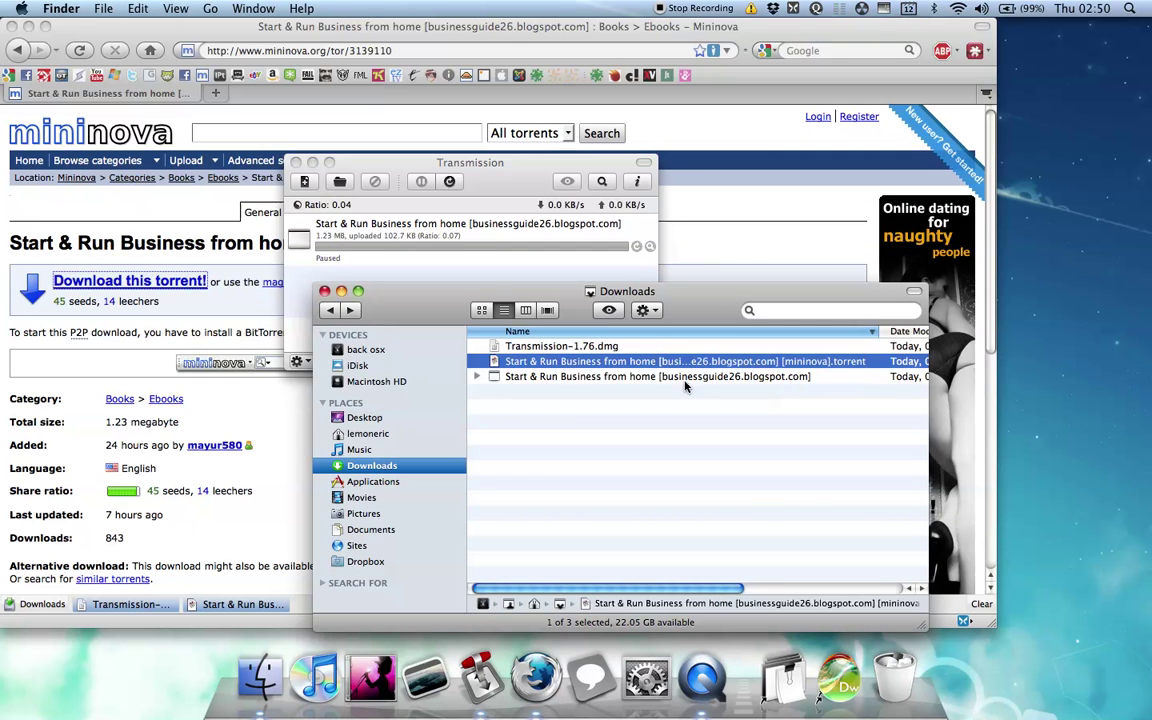
pyautogui.click(686, 377)
pyautogui.click(463, 390)
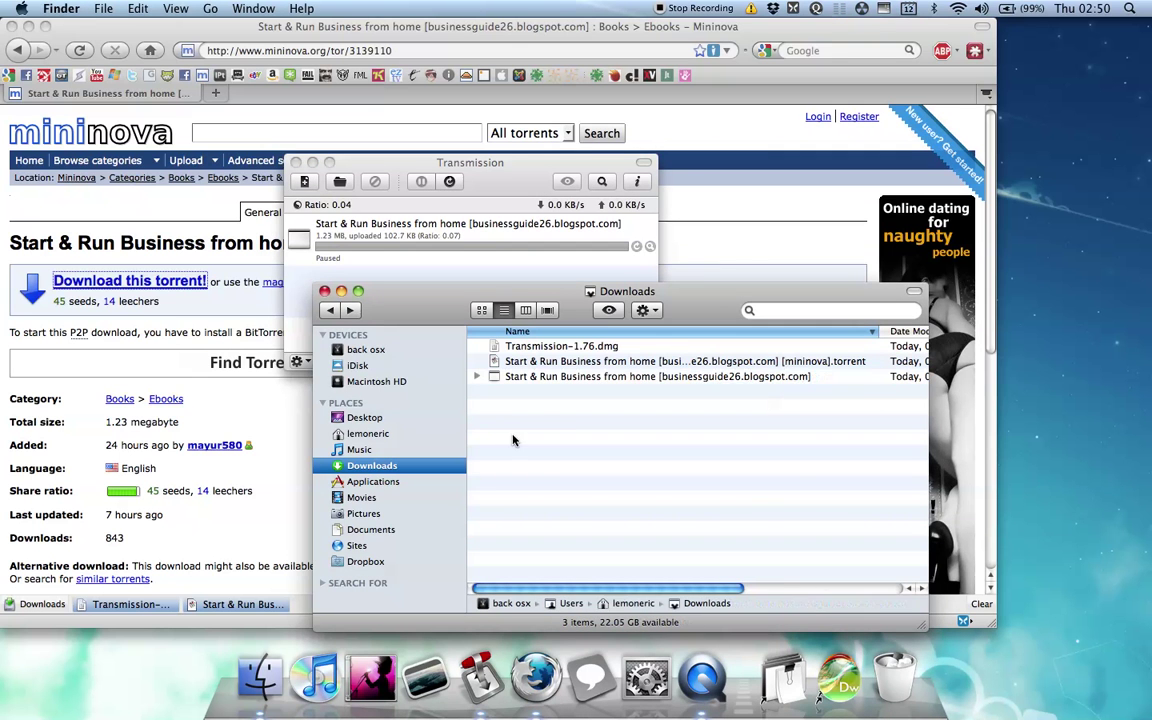
pyautogui.click(325, 291)
pyautogui.click(320, 200)
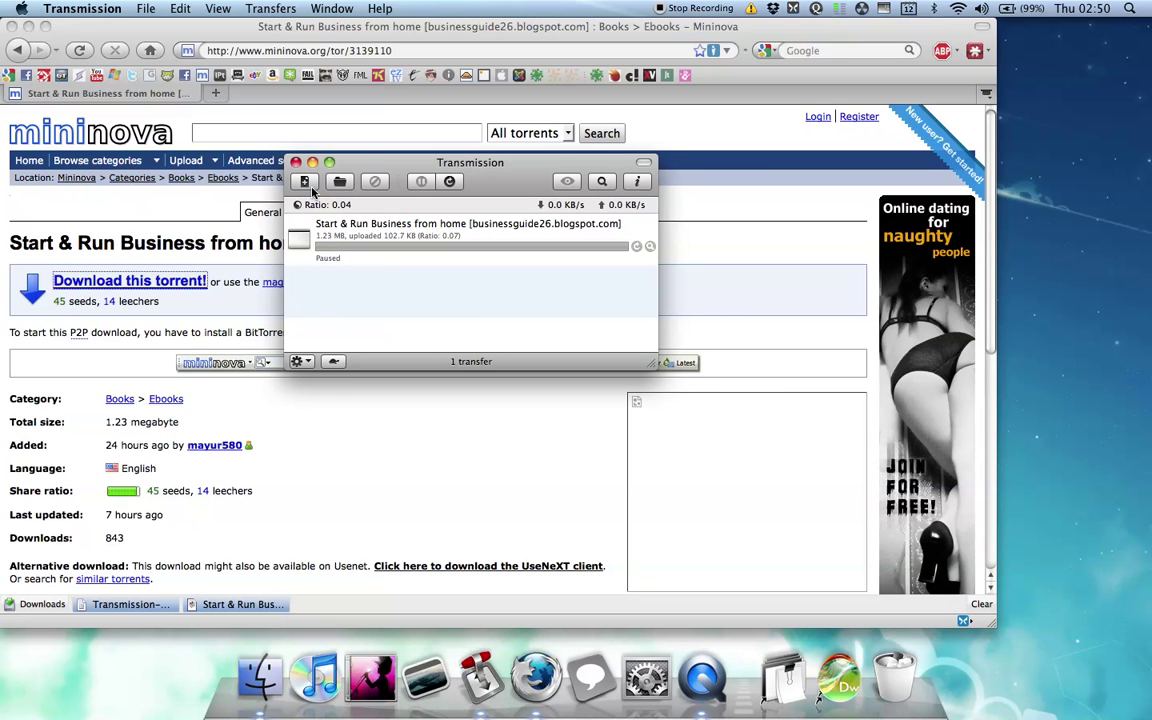